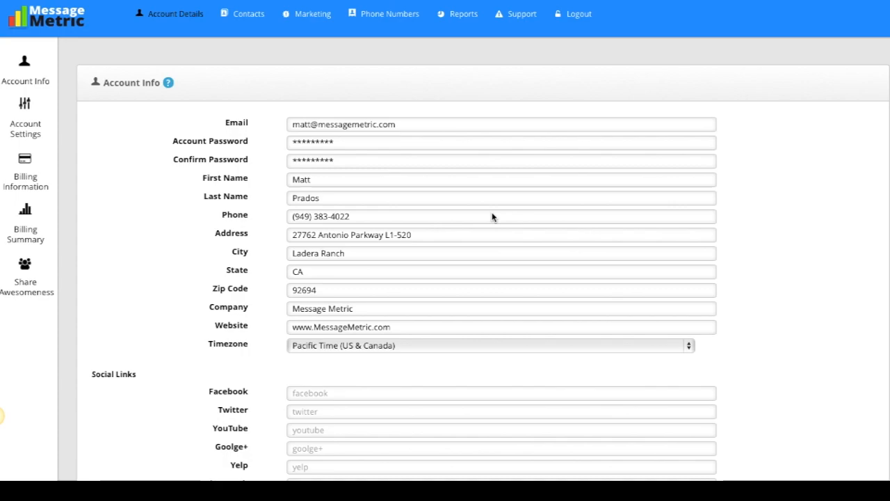
- Review the account info page, including the social links and the dialog for adding custom account fields, and leave the dialog without changes
scroll(492, 218, down, 3)
scroll(493, 218, down, 1)
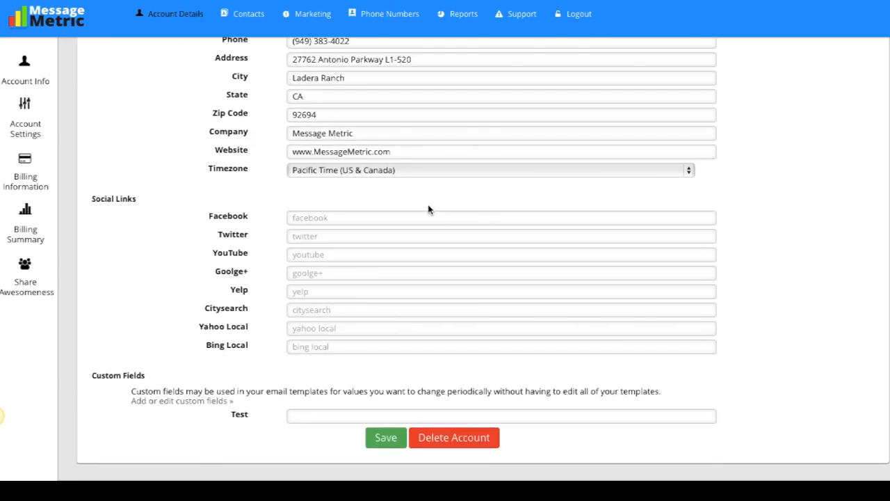
scroll(348, 306, down, 1)
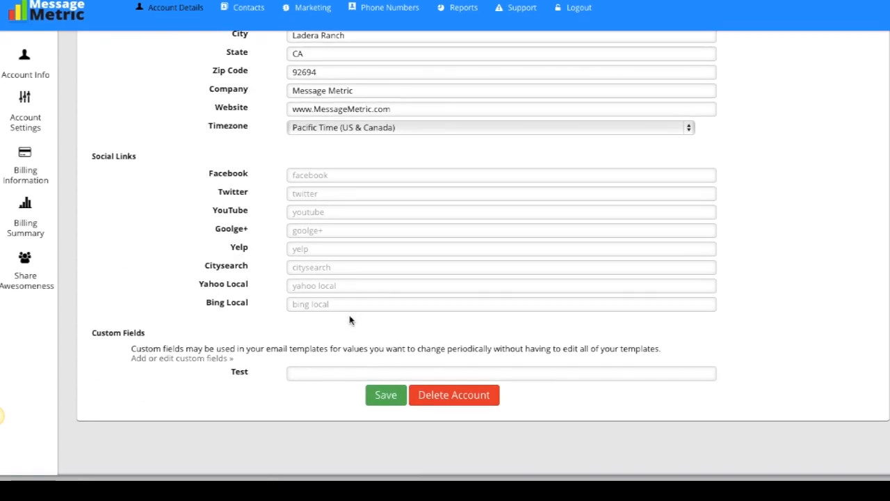
click(184, 368)
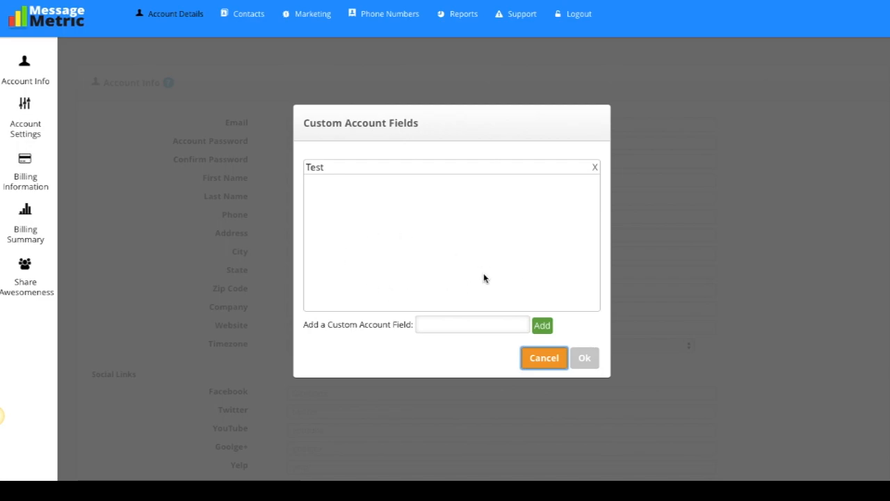
click(545, 360)
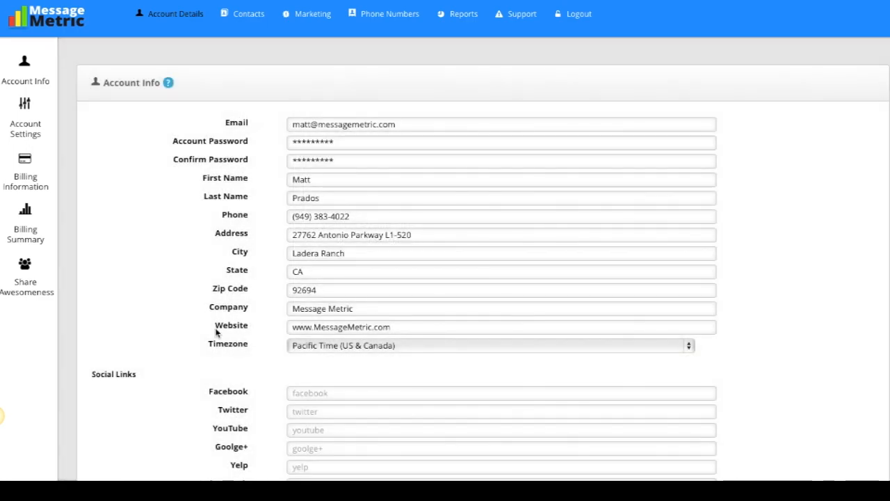
scroll(199, 189, down, 3)
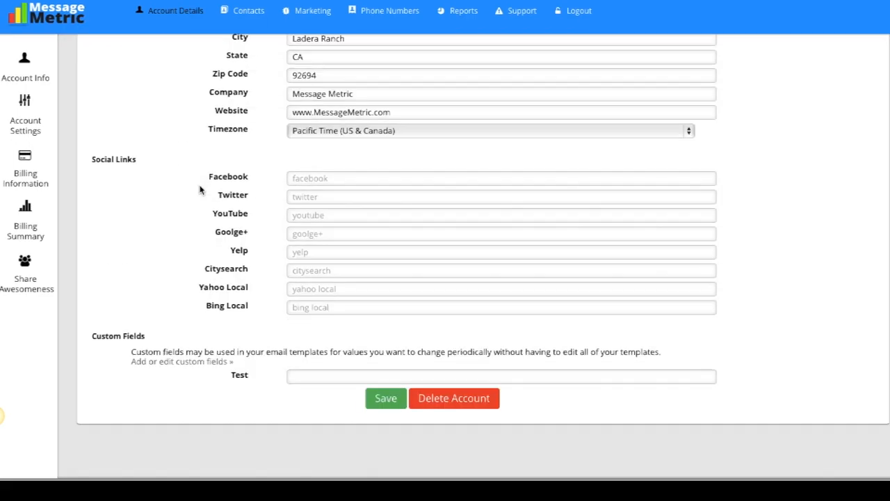
scroll(153, 251, up, 3)
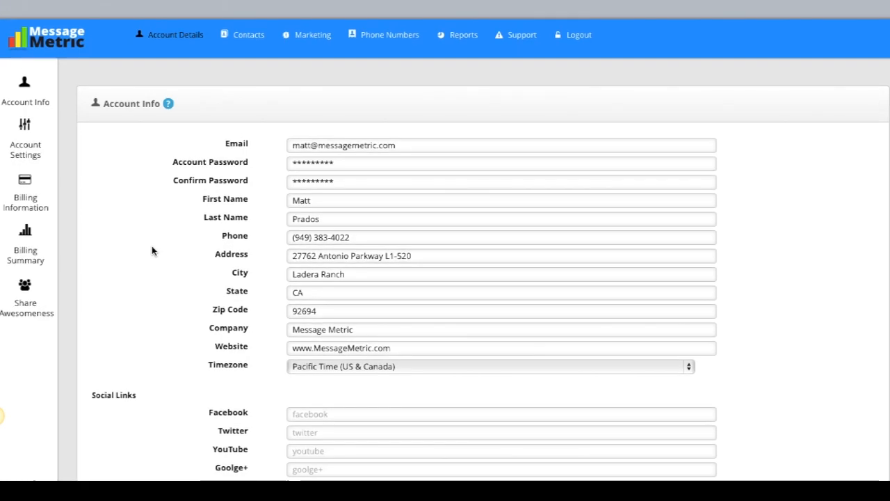
- Open the account settings and view the available options for service types and staff members
click(16, 123)
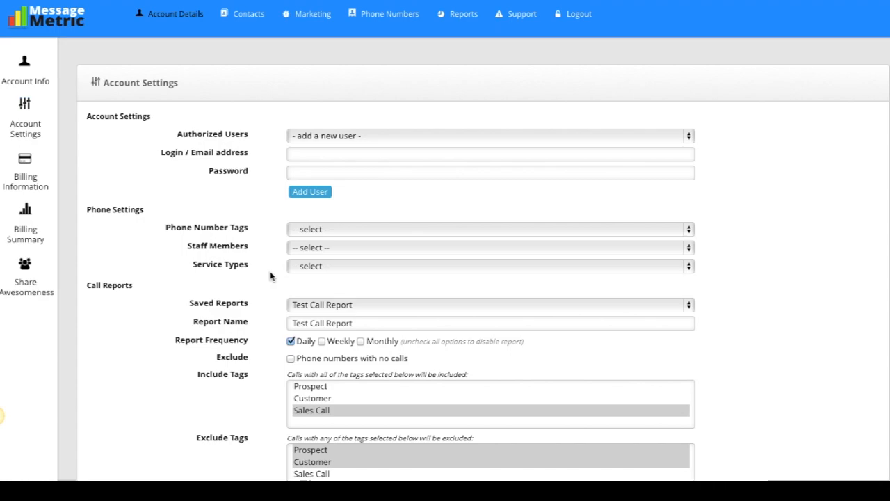
click(309, 268)
click(309, 268)
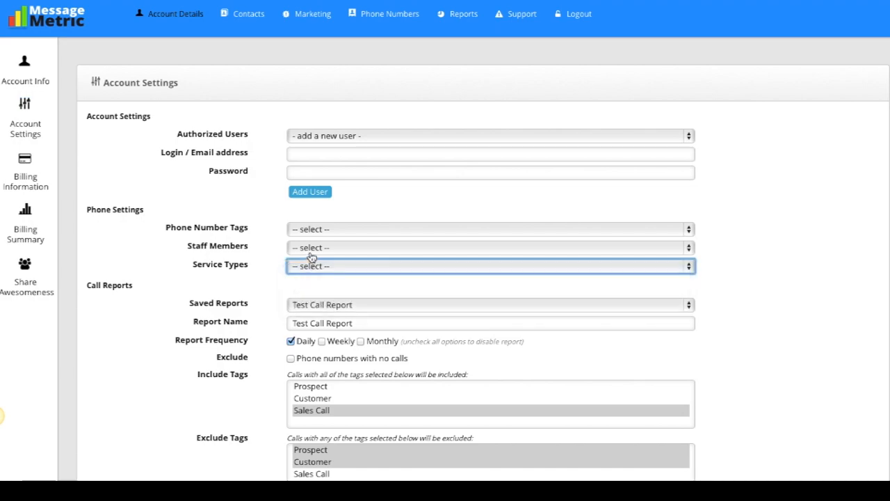
click(308, 249)
click(304, 251)
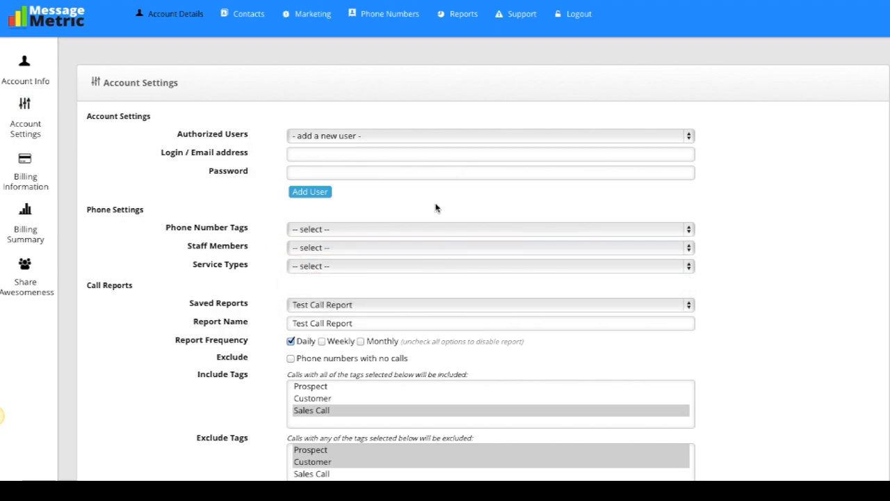
- Choose to add a new call report in the account settings, check its recipient email list, and save the settings
scroll(300, 287, down, 2)
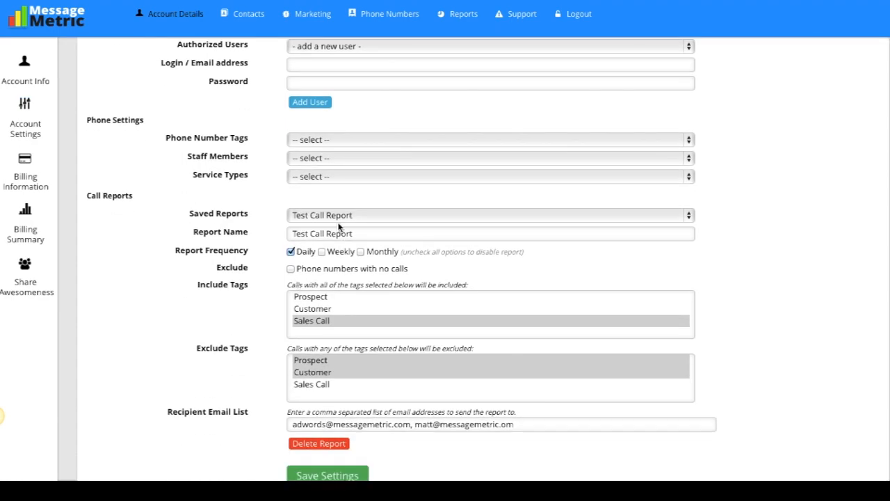
click(339, 218)
click(336, 206)
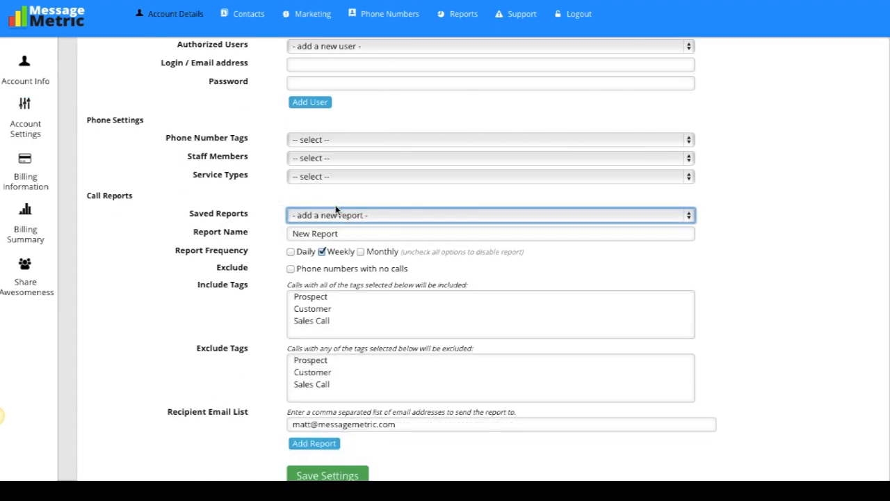
click(291, 253)
scroll(274, 338, down, 2)
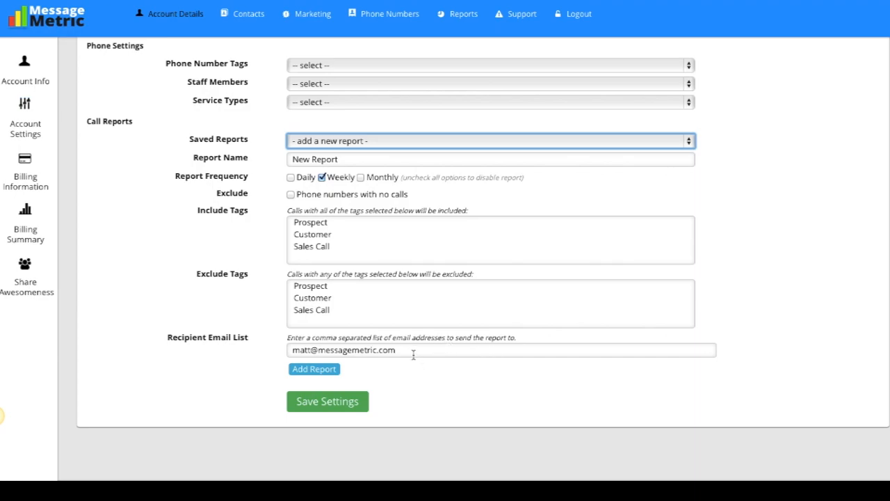
click(464, 352)
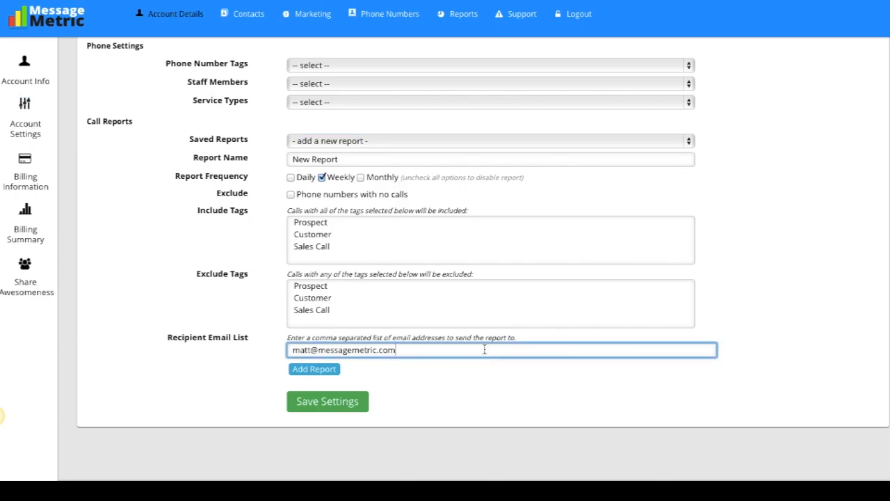
click(327, 403)
- Review the billing information and the full details of the first contact in the contact list
click(25, 179)
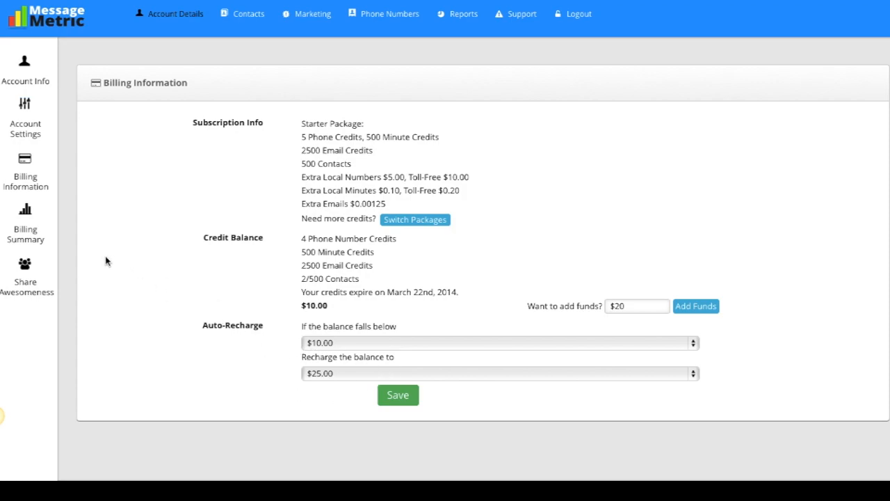
click(245, 20)
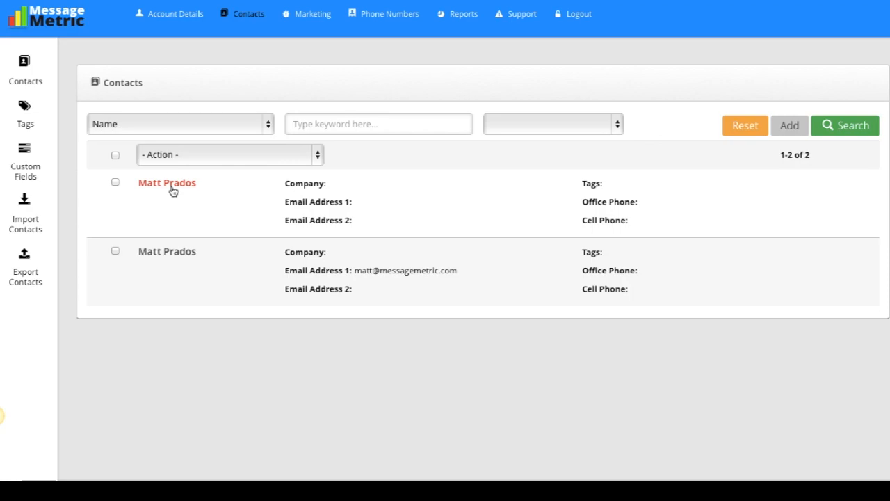
click(193, 184)
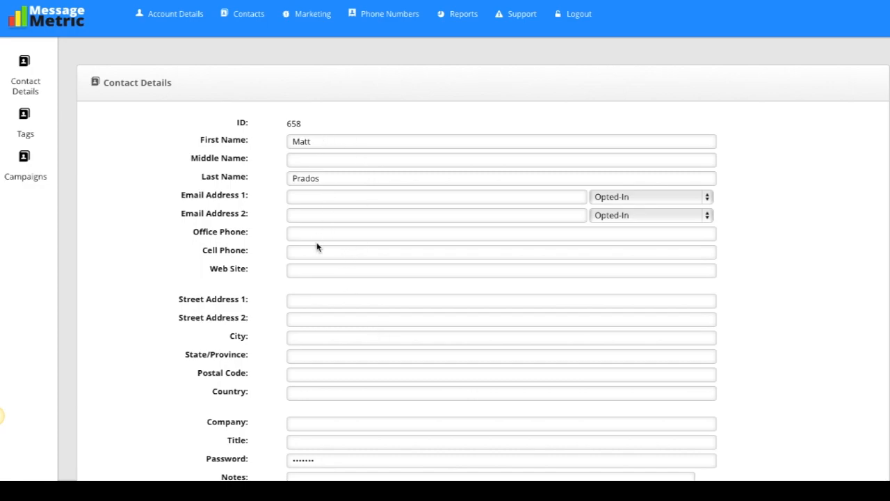
scroll(317, 246, down, 3)
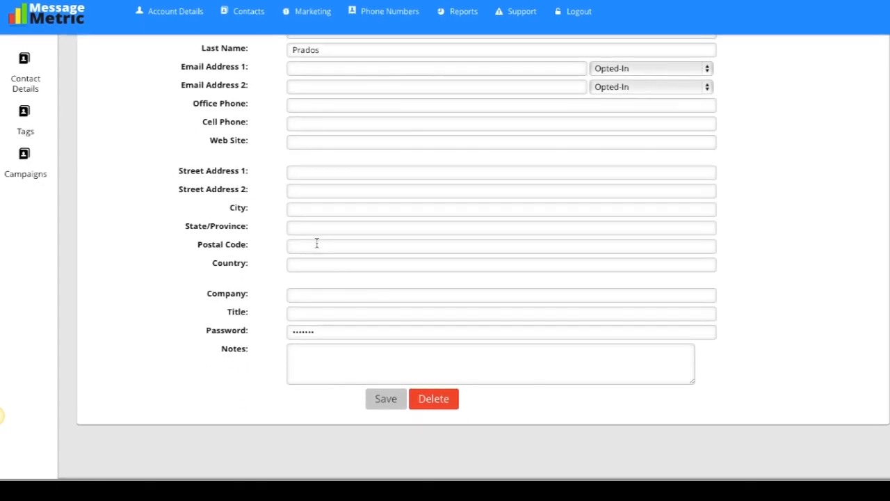
scroll(316, 245, up, 4)
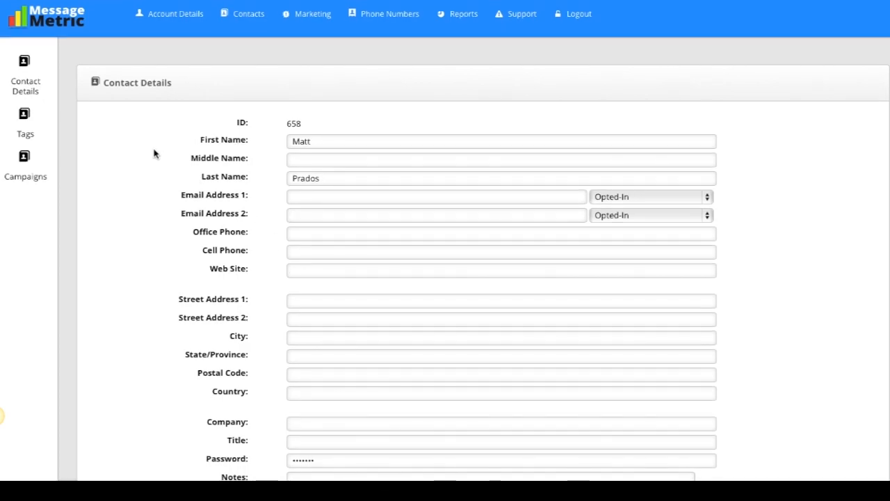
- View the contact's tags and the name and category fields for adding a tag, and close the dialog without adding one
click(26, 127)
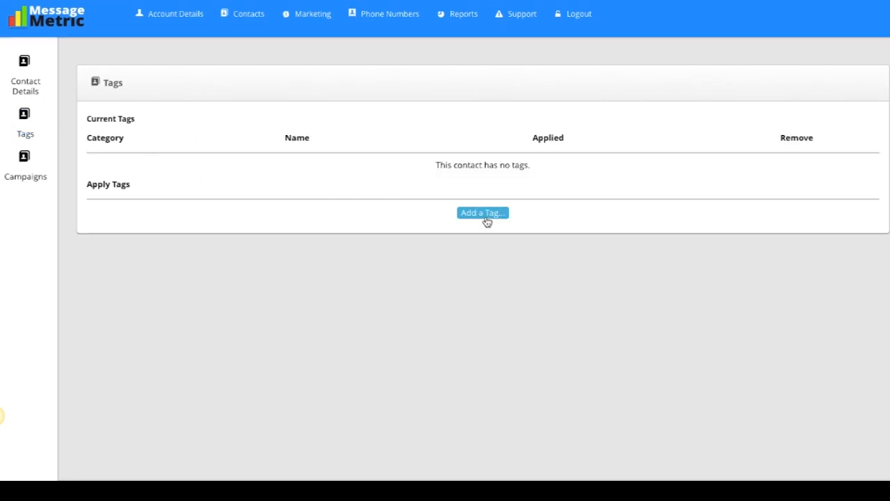
click(486, 219)
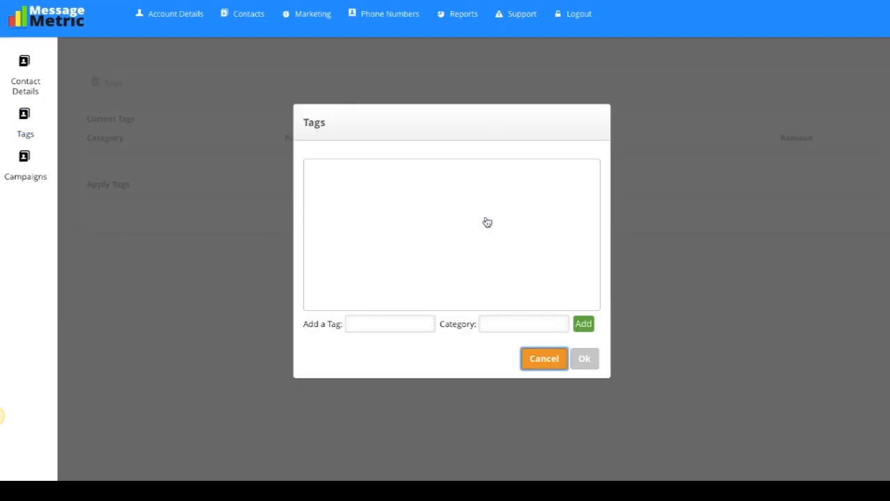
click(378, 330)
click(502, 326)
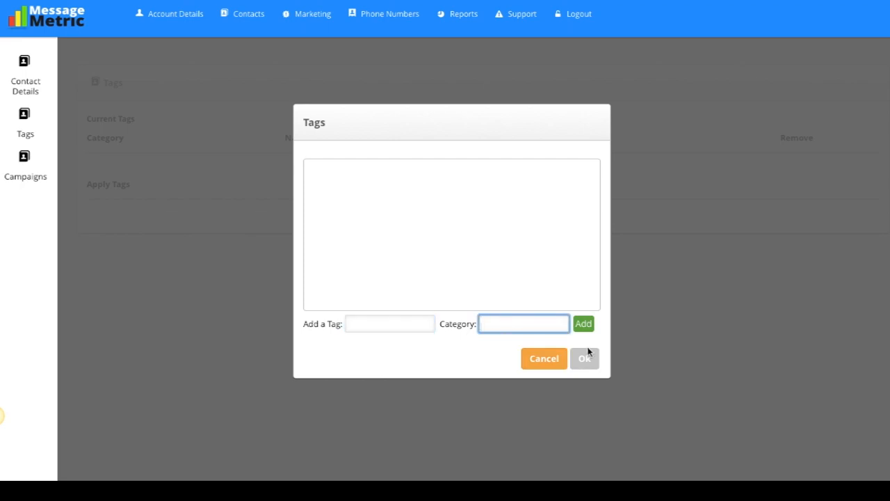
click(562, 364)
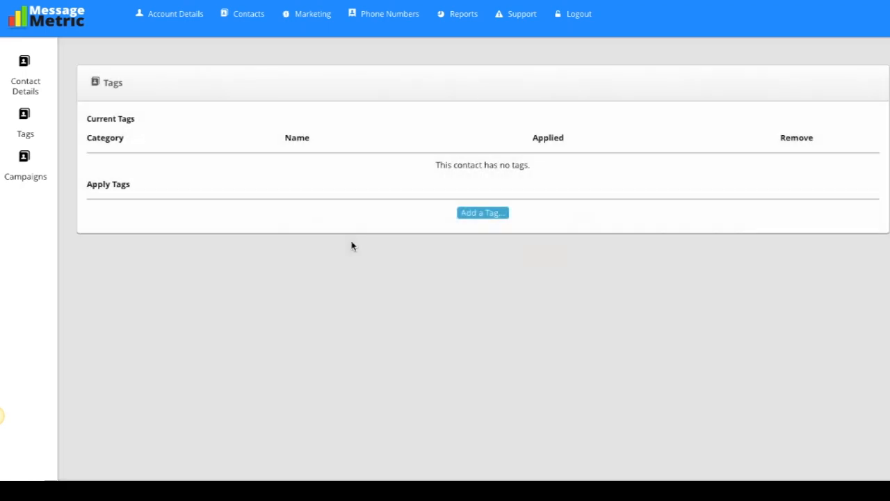
- Add the contact to the Demo campaign
click(39, 187)
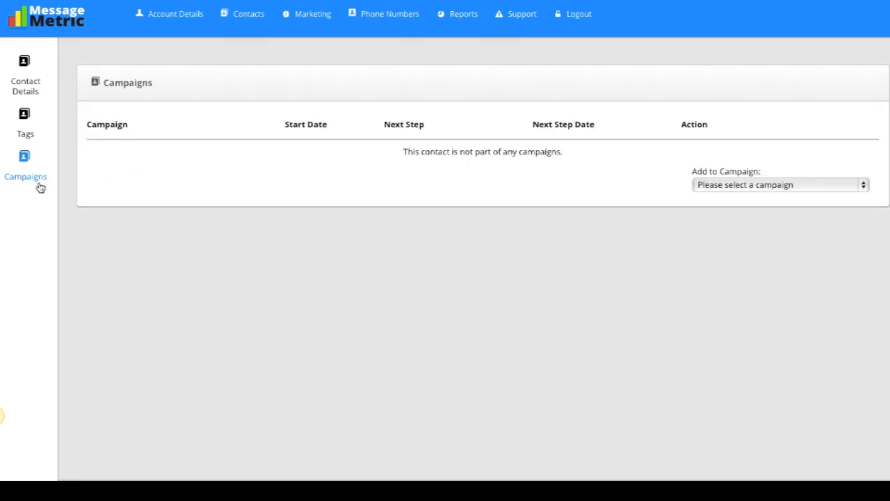
click(734, 186)
click(730, 199)
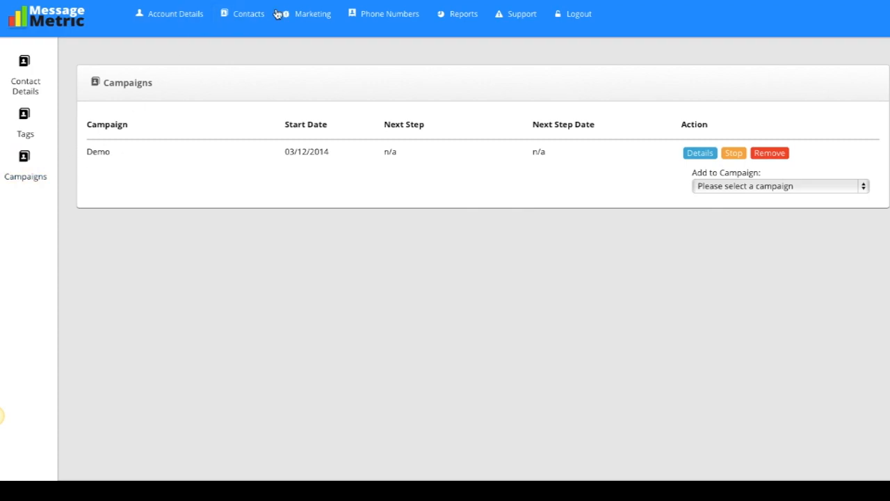
- Review the tags page for all contacts and the form for adding a custom contact field
click(254, 15)
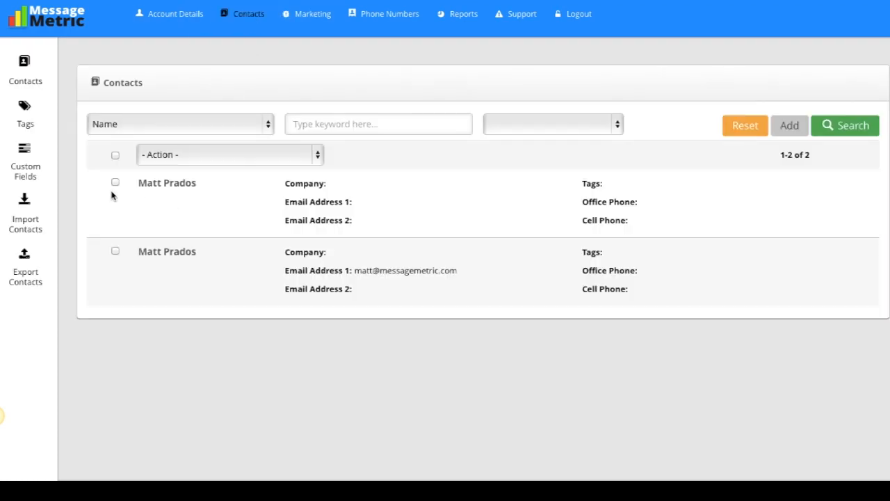
click(28, 119)
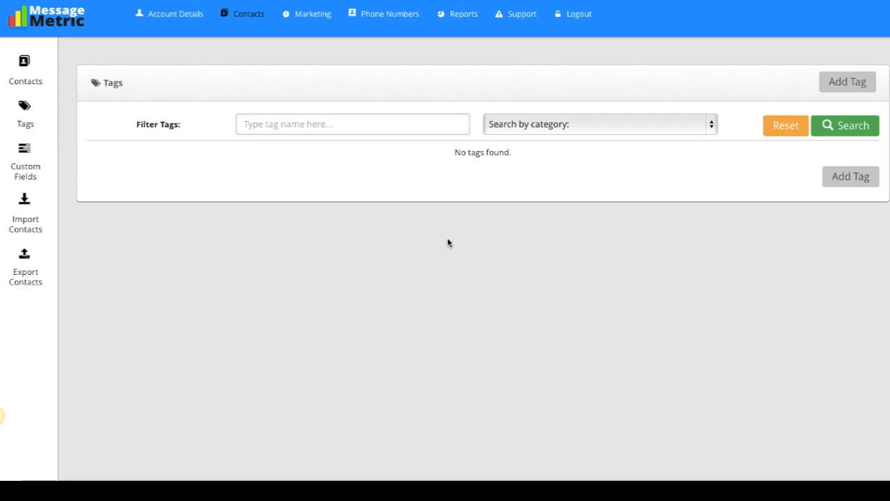
click(28, 167)
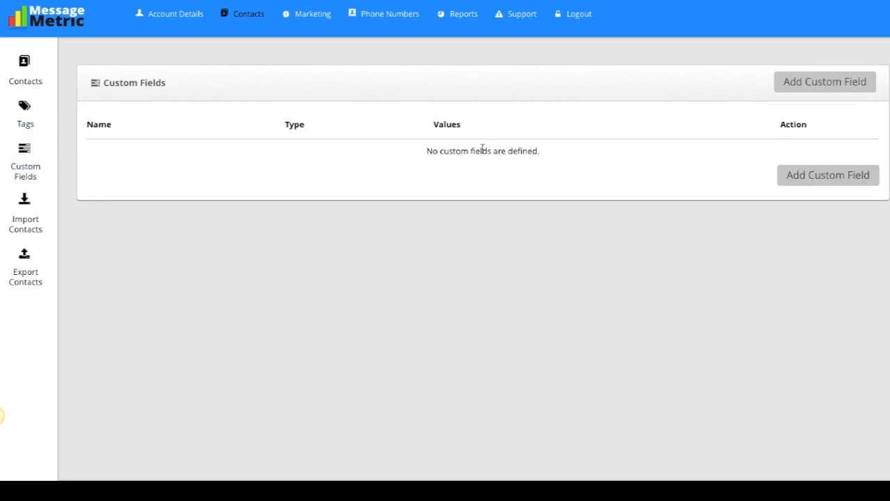
click(801, 89)
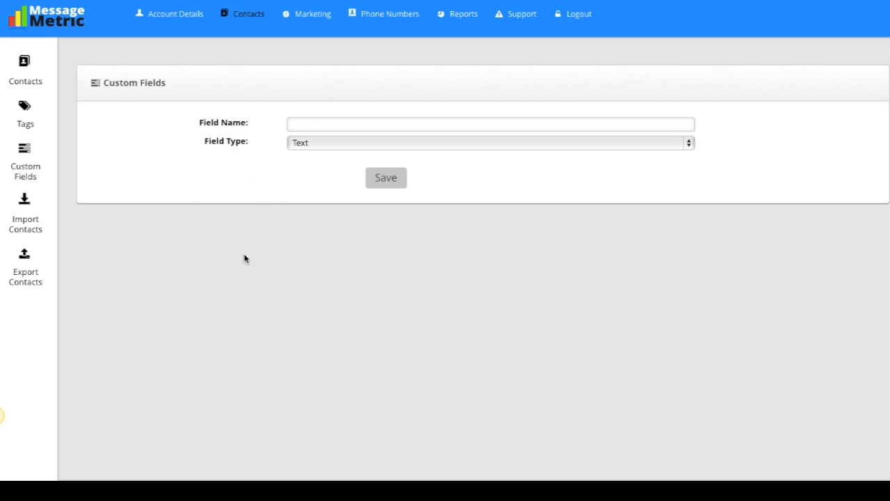
- Review the CSV requirements for importing contacts and the fields available for exporting them
click(32, 216)
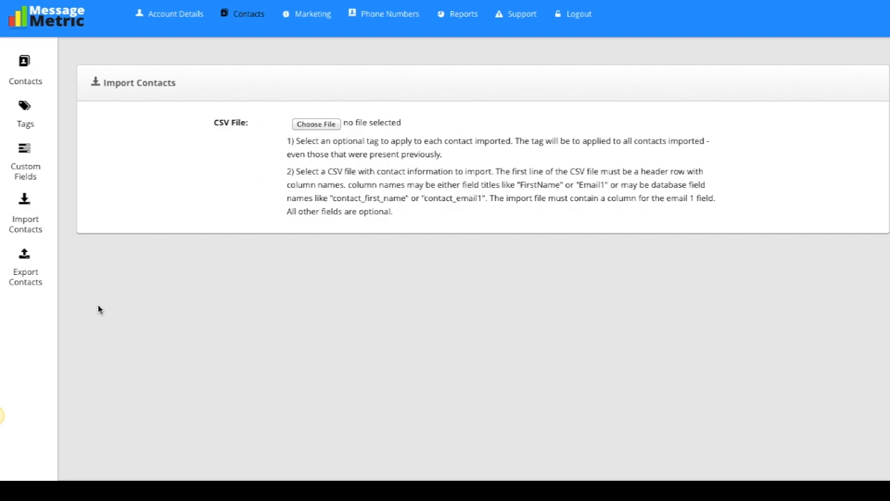
click(26, 276)
scroll(202, 308, down, 1)
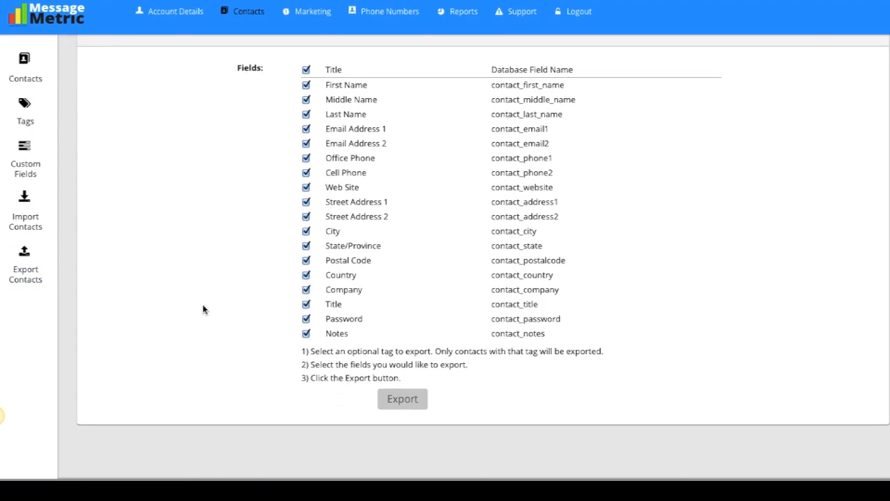
scroll(221, 333, up, 1)
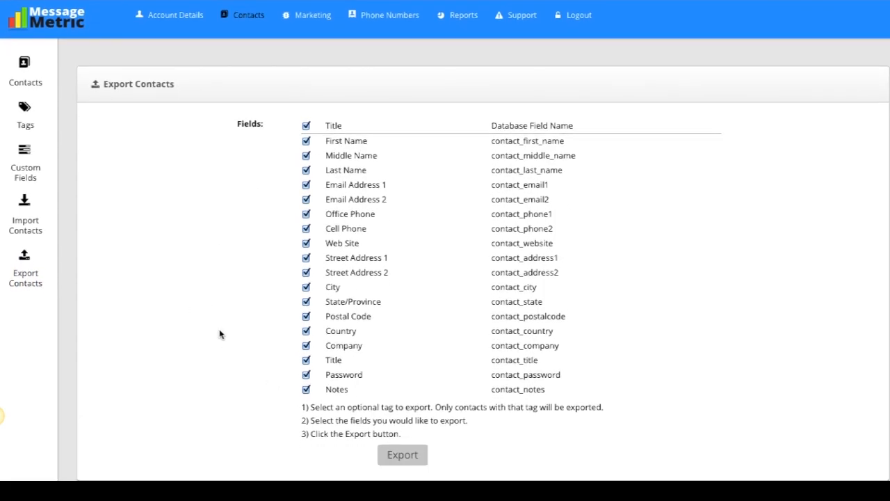
- Open the "demo" web form and examine its name, category choices and description field
click(312, 15)
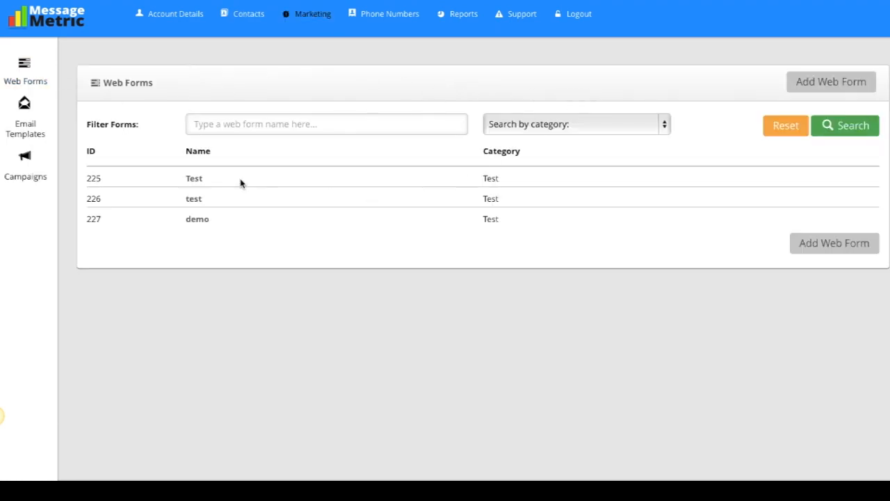
click(206, 221)
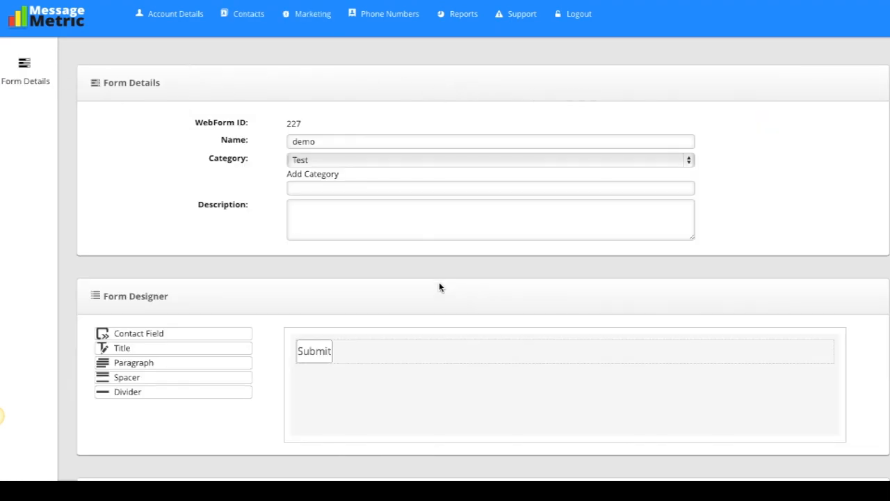
drag(334, 142, 202, 127)
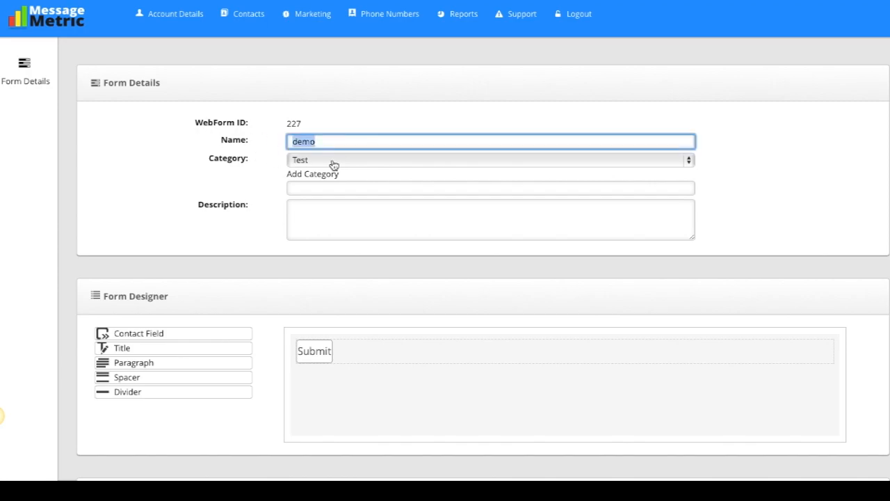
click(334, 163)
click(332, 162)
click(335, 221)
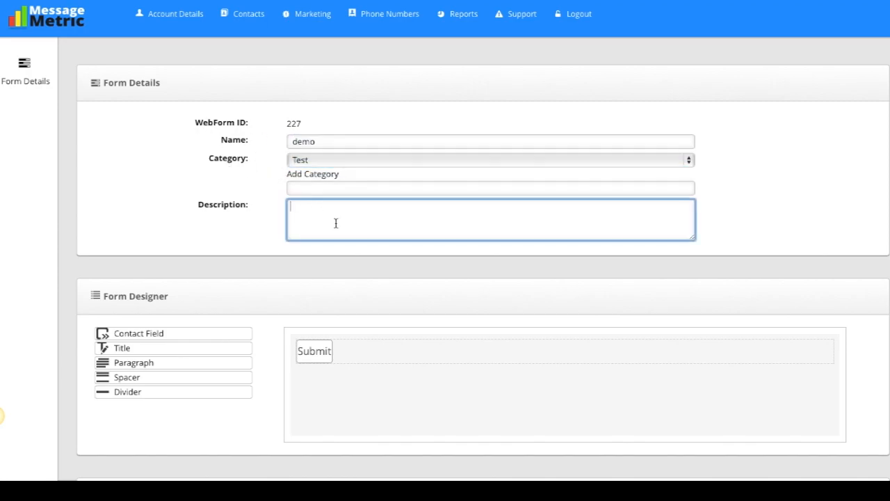
- Add a required First Name contact field to the web form and label it "Name"
scroll(335, 222, down, 2)
drag(143, 237, 347, 241)
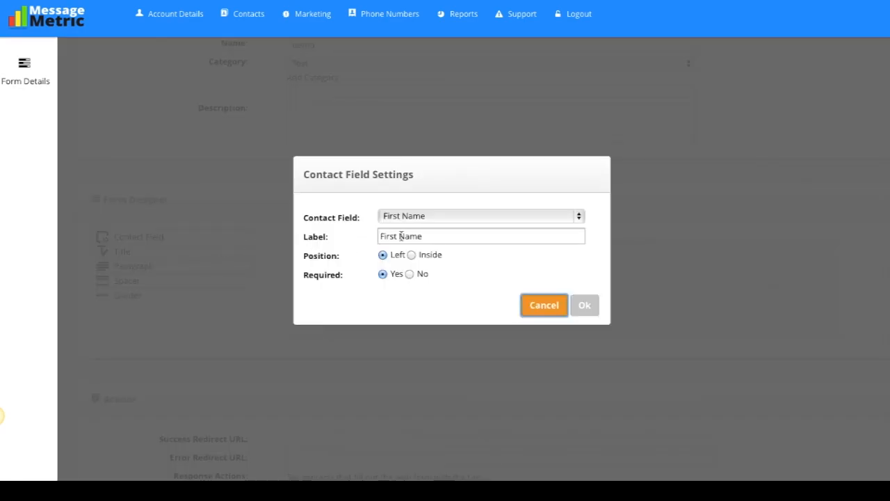
drag(400, 237, 302, 237)
key(BackSpace)
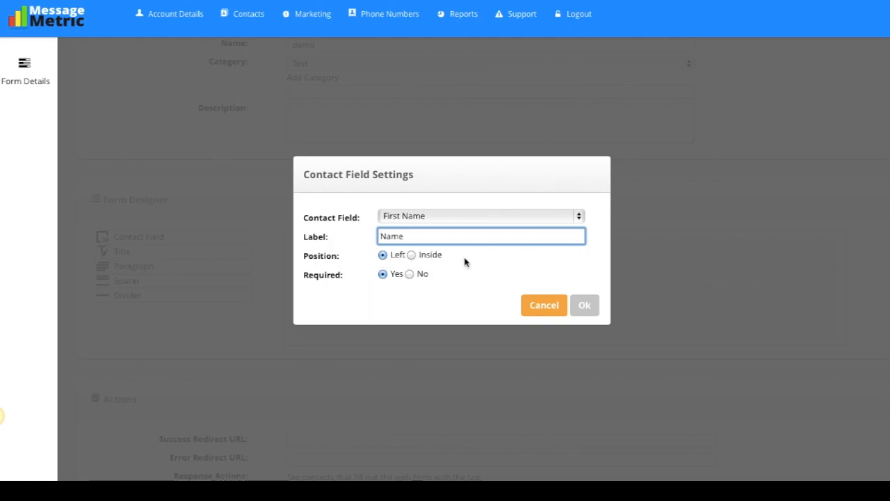
click(583, 304)
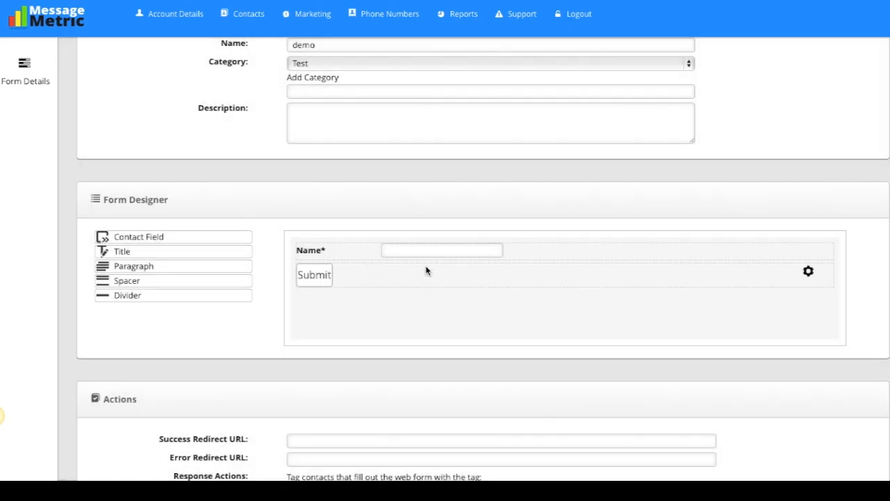
- Add a required email contact field beneath the Name field and shorten its label to "Email"
drag(134, 238, 336, 267)
click(407, 218)
click(407, 252)
drag(403, 237, 607, 238)
key(BackSpace)
click(584, 313)
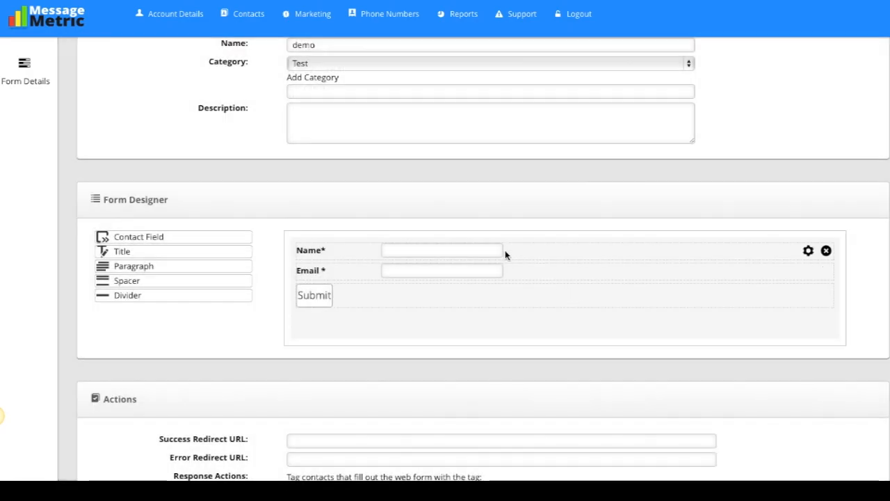
- Examine the form's redirect URLs, response actions, email and SMS notification settings, and publishing requirements
scroll(422, 332, down, 1)
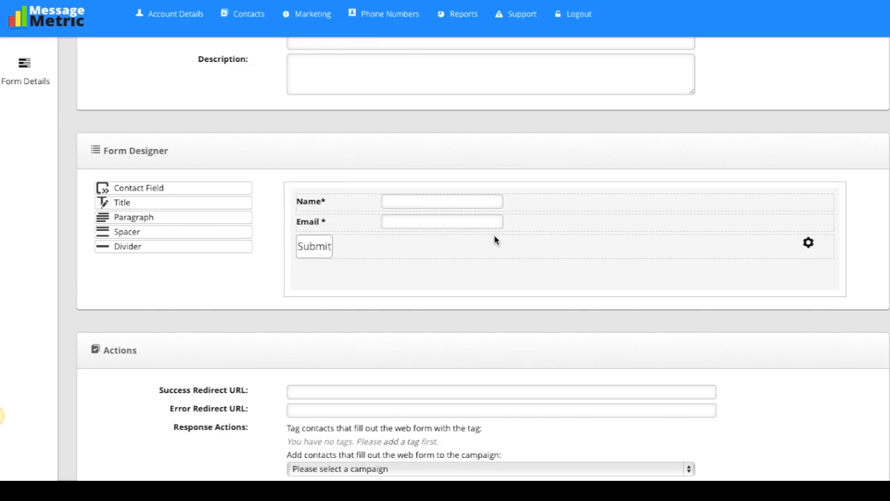
scroll(495, 240, down, 5)
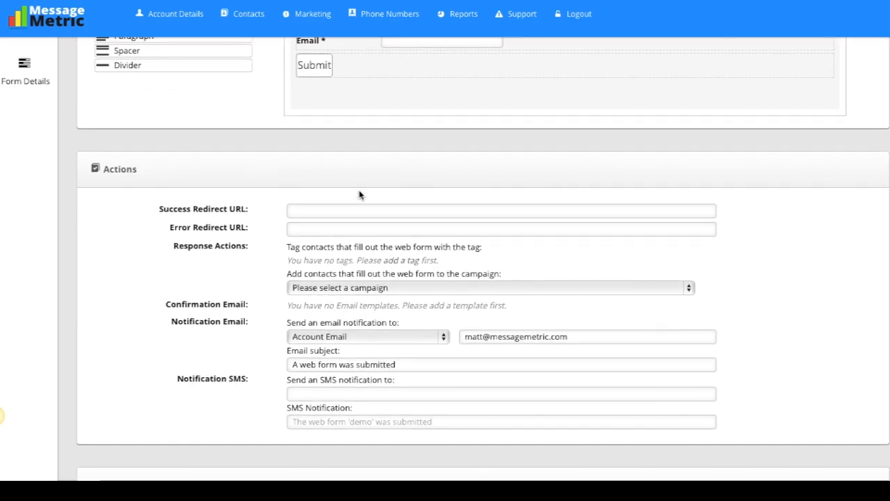
click(372, 213)
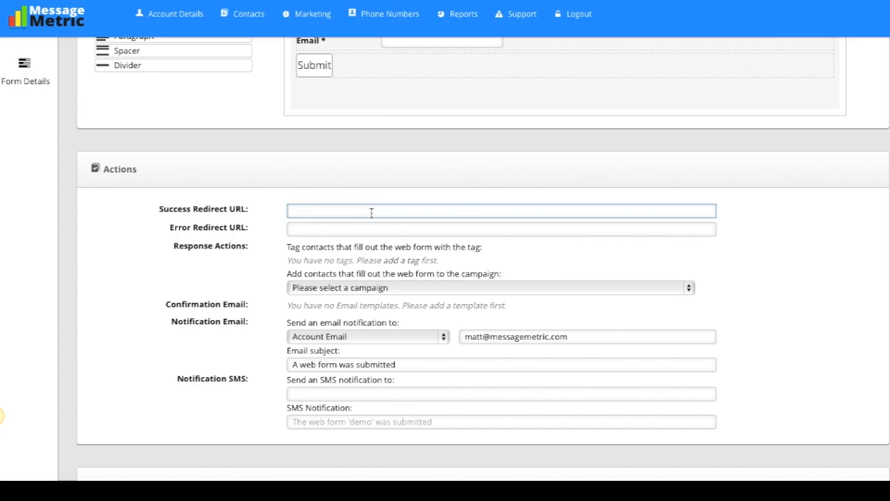
click(311, 231)
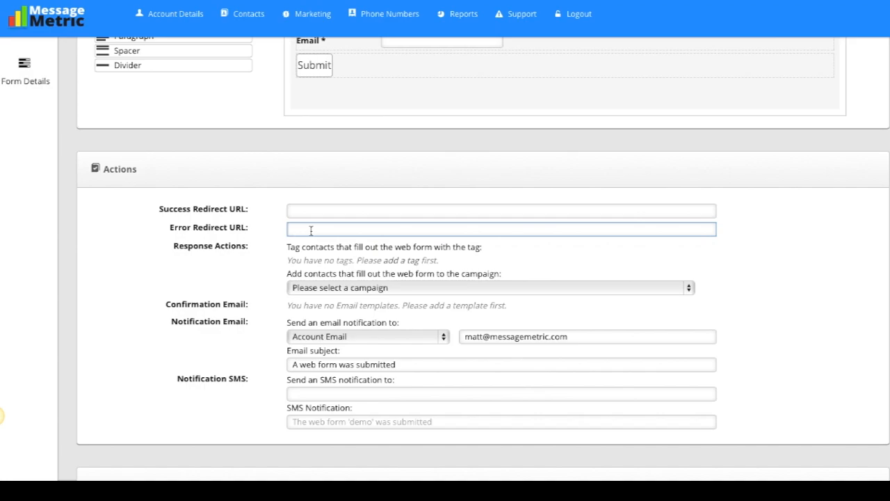
scroll(313, 232, up, 1)
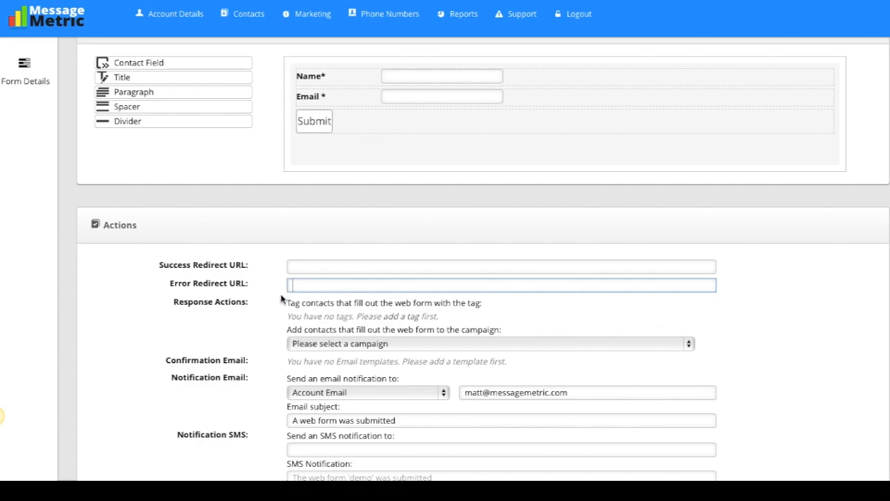
scroll(328, 292, down, 1)
scroll(329, 291, down, 1)
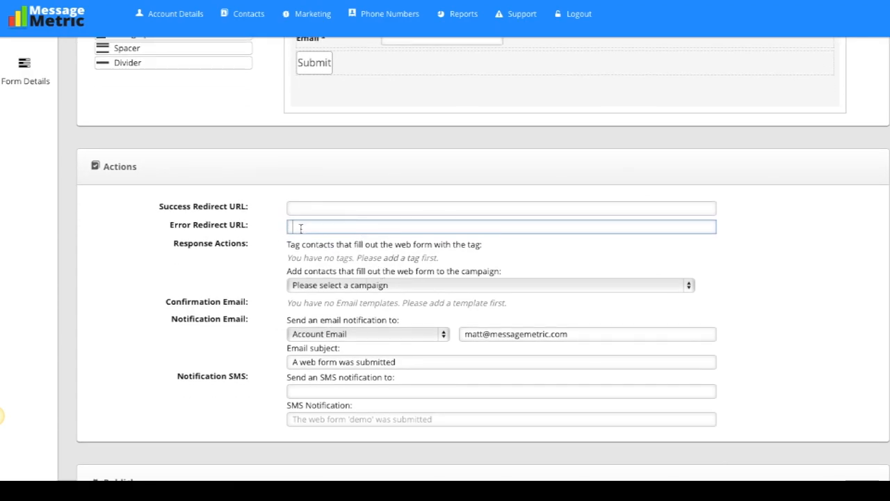
click(334, 288)
click(333, 286)
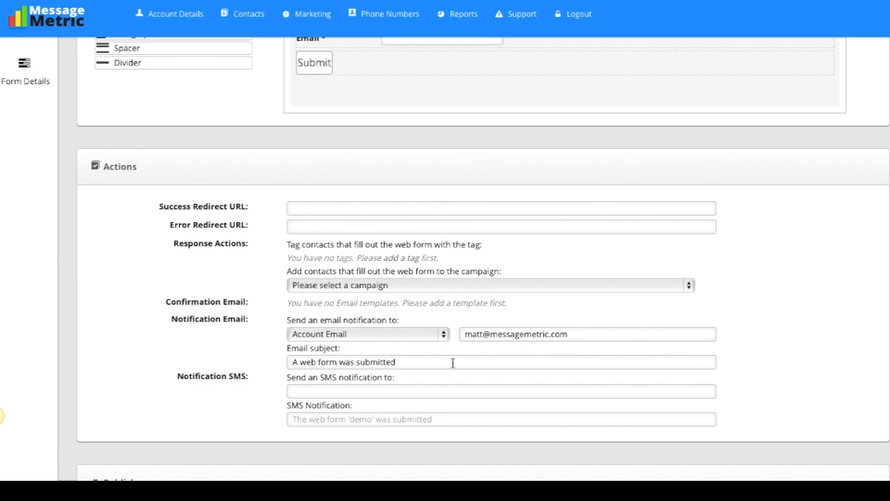
scroll(418, 359, down, 3)
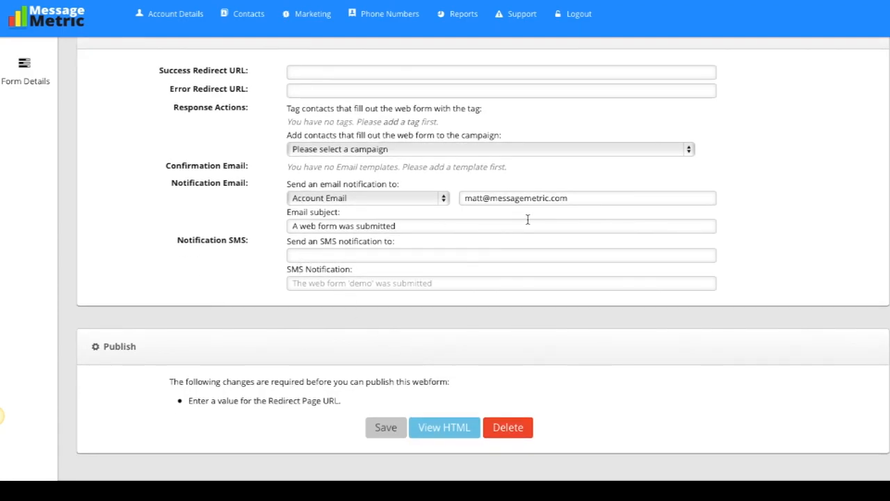
click(324, 256)
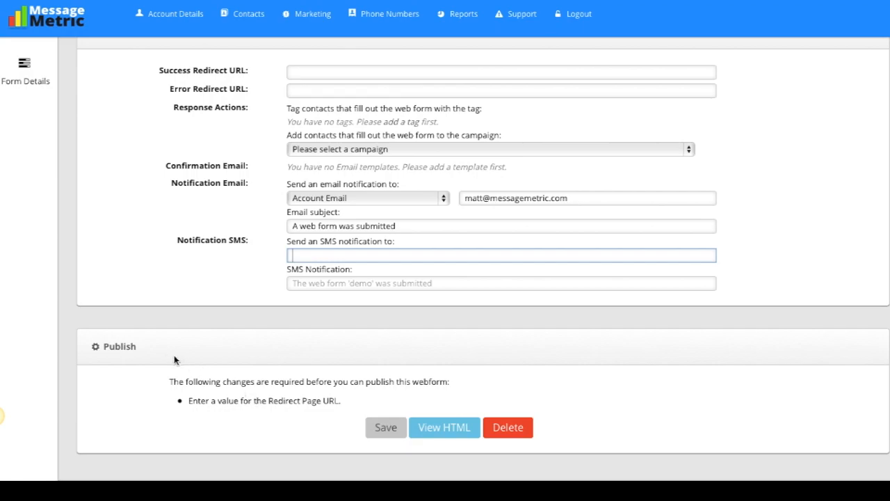
scroll(278, 413, up, 2)
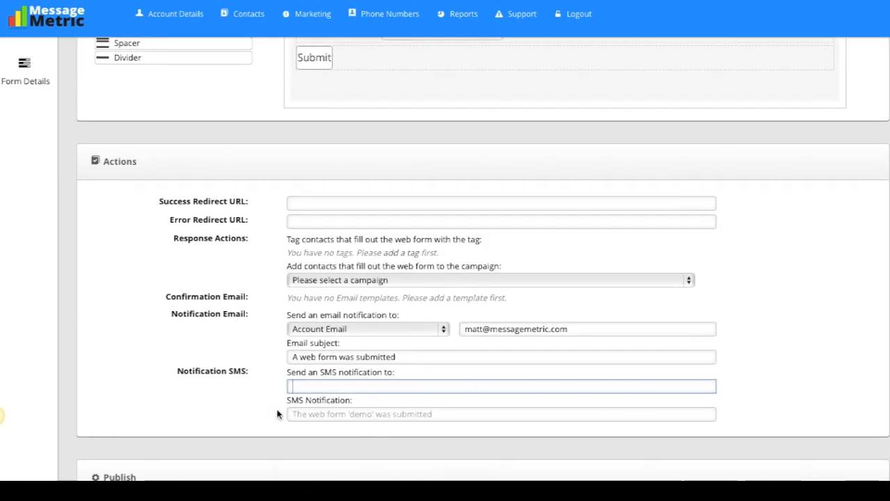
scroll(276, 413, down, 1)
scroll(277, 413, down, 1)
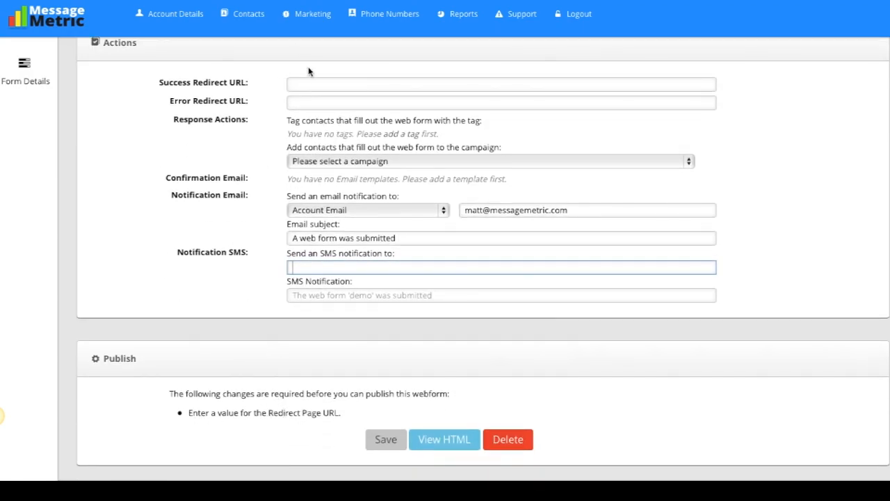
- Set the success redirect URL to demo.com/thanks and display the web form's HTML code
click(309, 85)
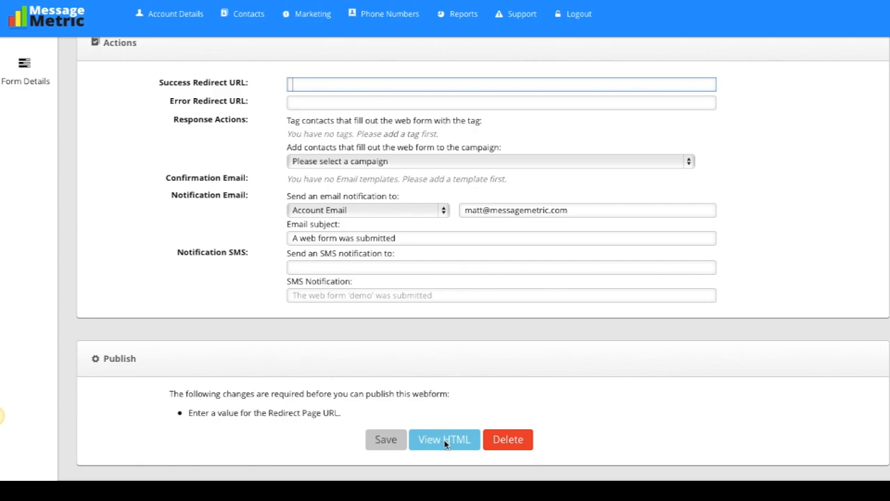
text(demo.com/thanks)
click(336, 102)
click(445, 406)
scroll(446, 411, down, 5)
scroll(445, 409, down, 1)
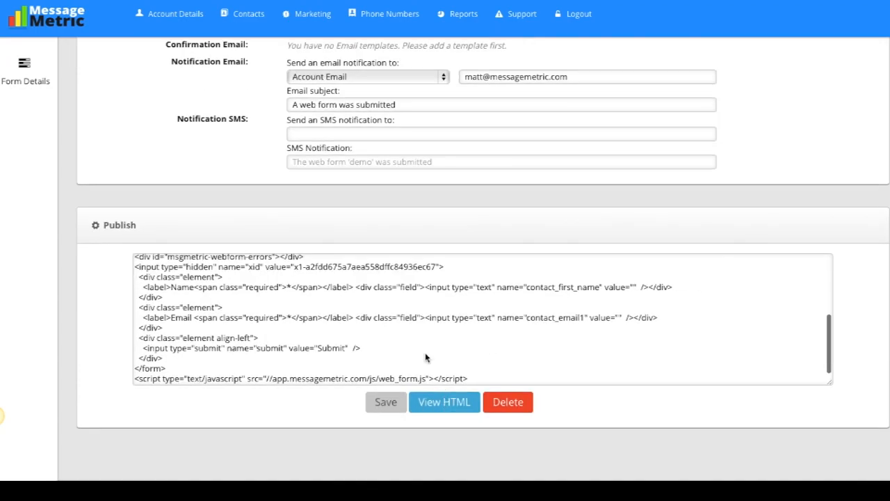
click(325, 318)
- Start a new marketing email template and review its name, category, sender, recipient and subject fields
scroll(326, 319, up, 12)
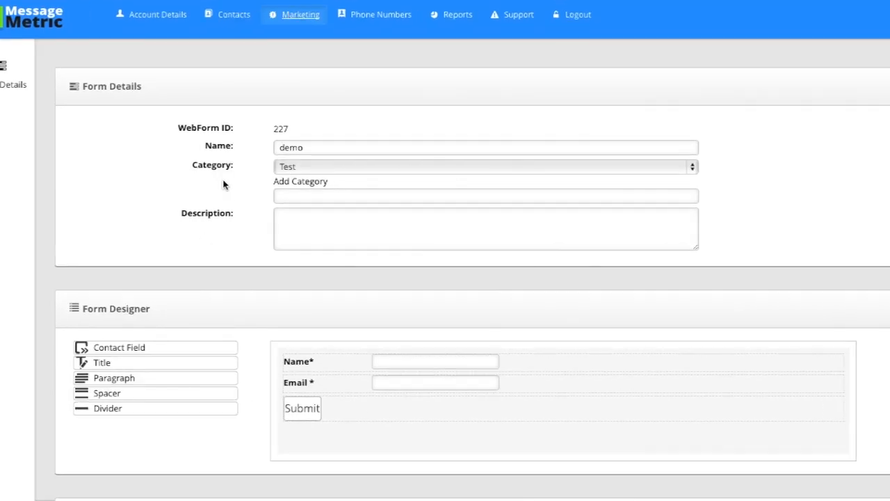
click(312, 38)
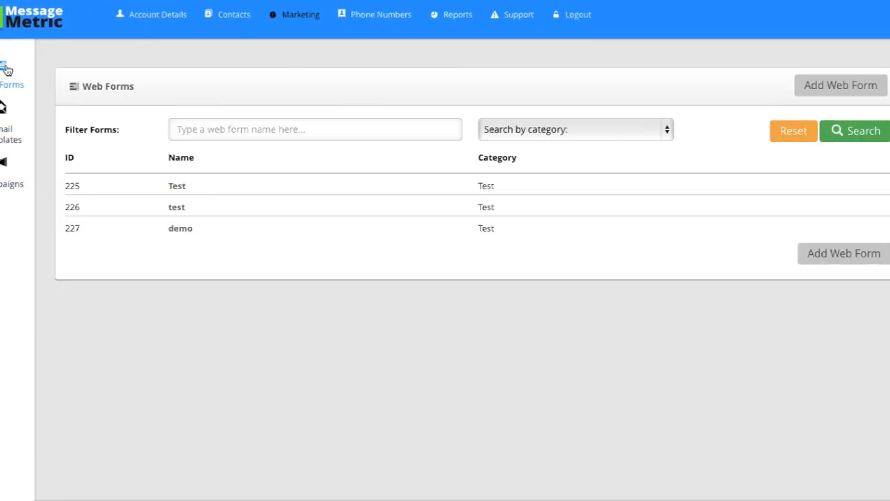
click(11, 133)
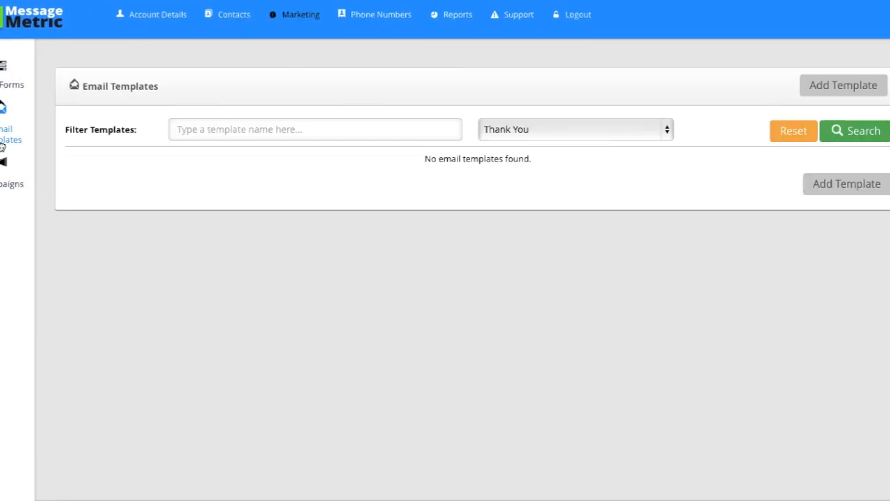
click(836, 87)
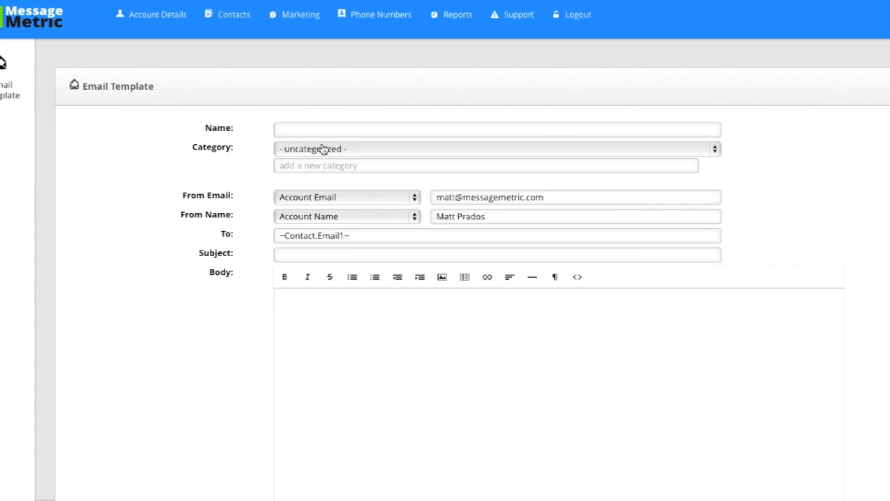
click(297, 128)
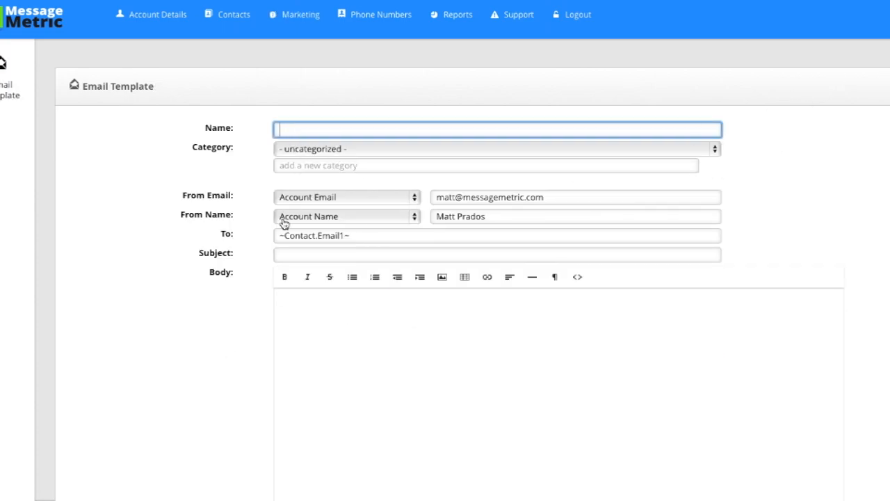
click(511, 194)
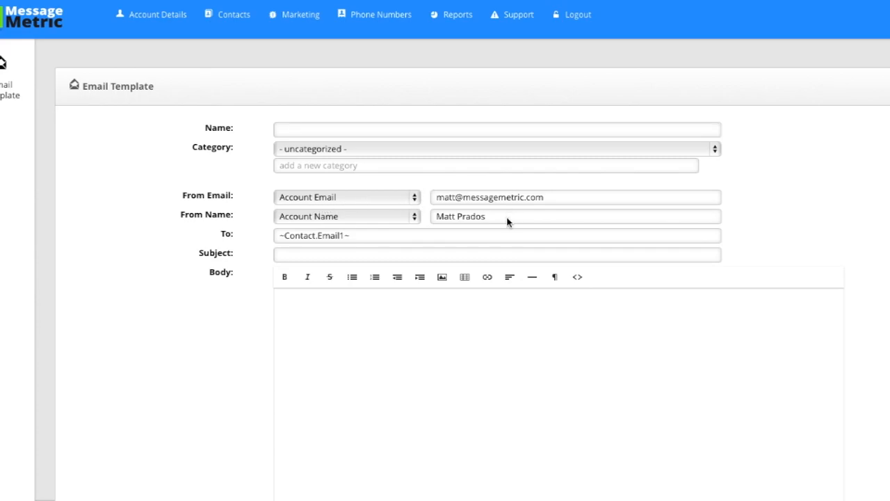
click(346, 231)
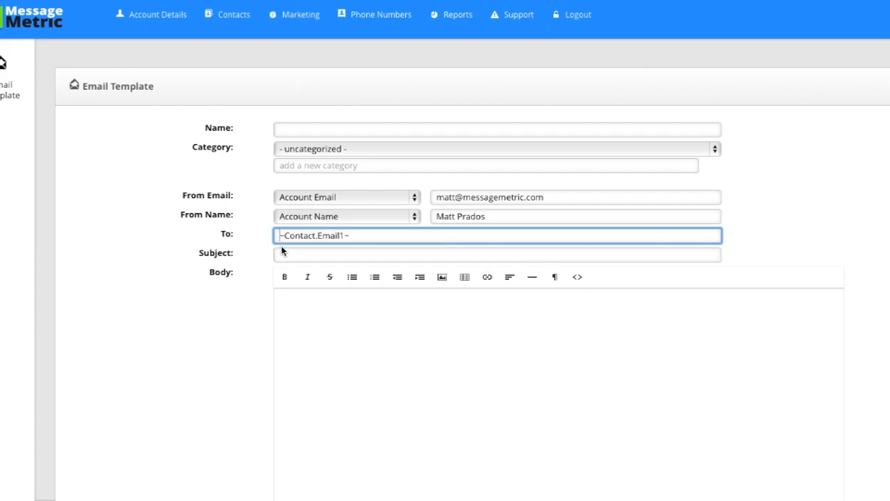
click(334, 254)
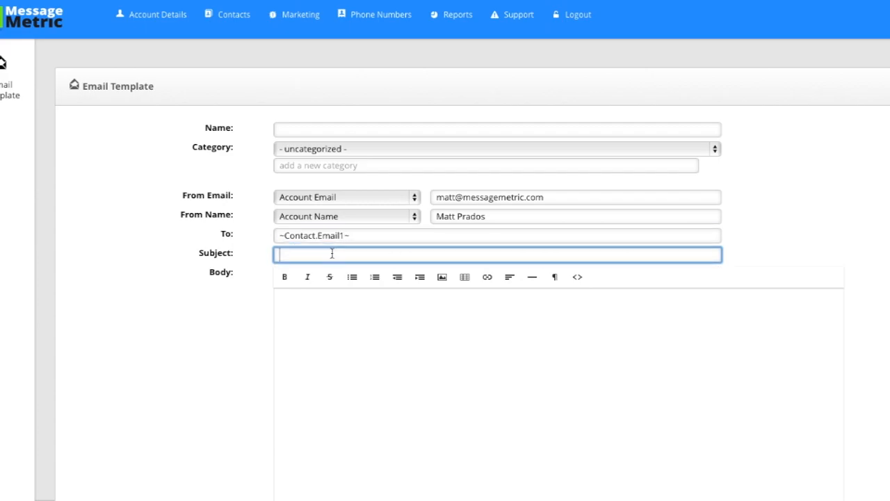
- Begin the email body with the greeting "Hi ~Contact.FirstName~," using the contact's First Name replacement string
click(363, 392)
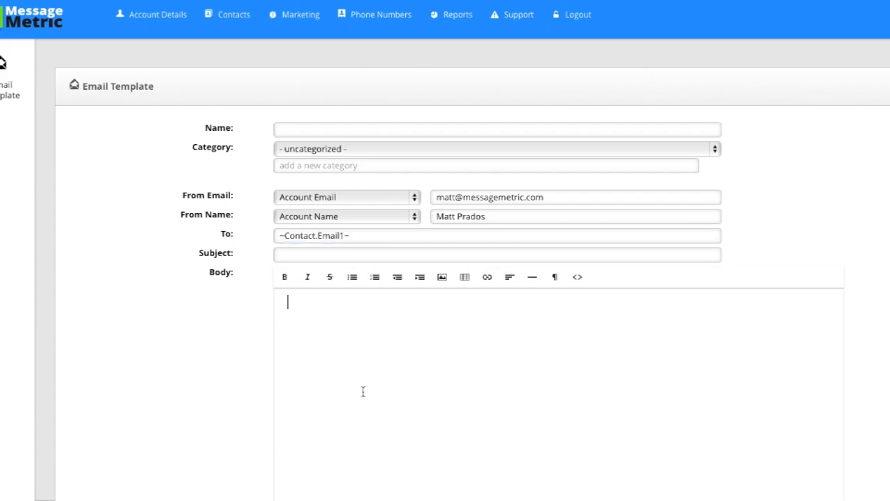
scroll(363, 392, down, 3)
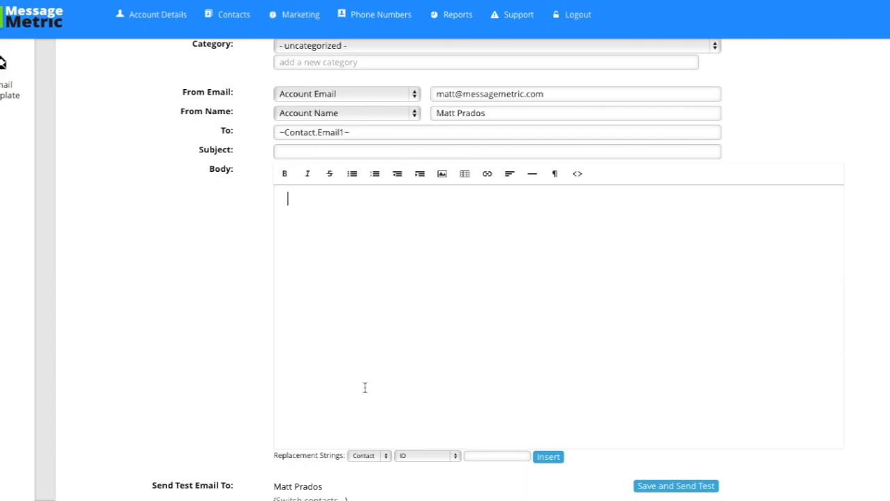
scroll(425, 274, down, 1)
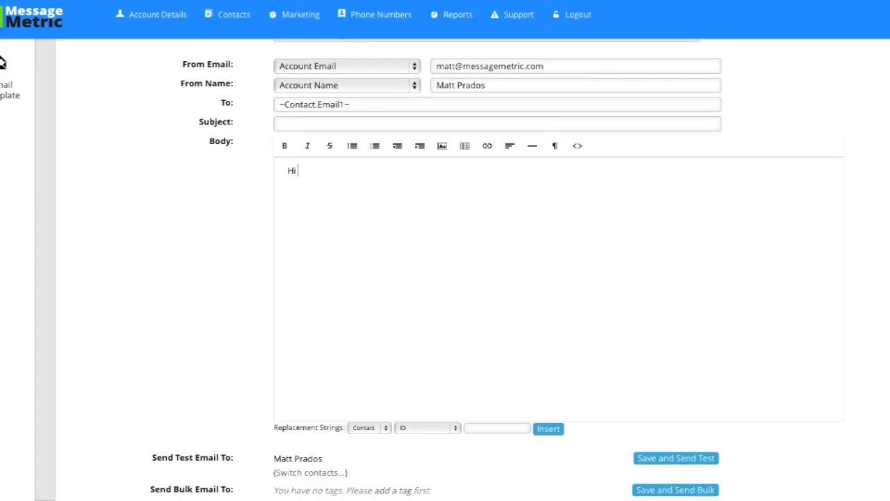
click(424, 427)
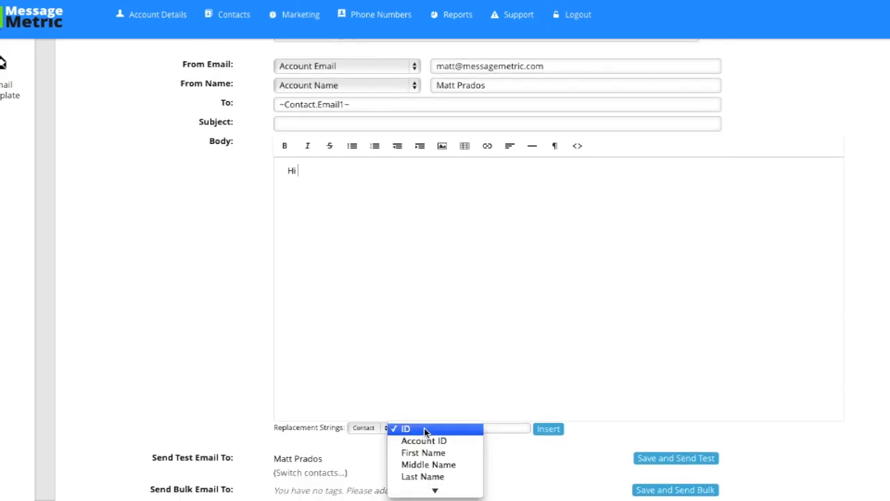
click(421, 453)
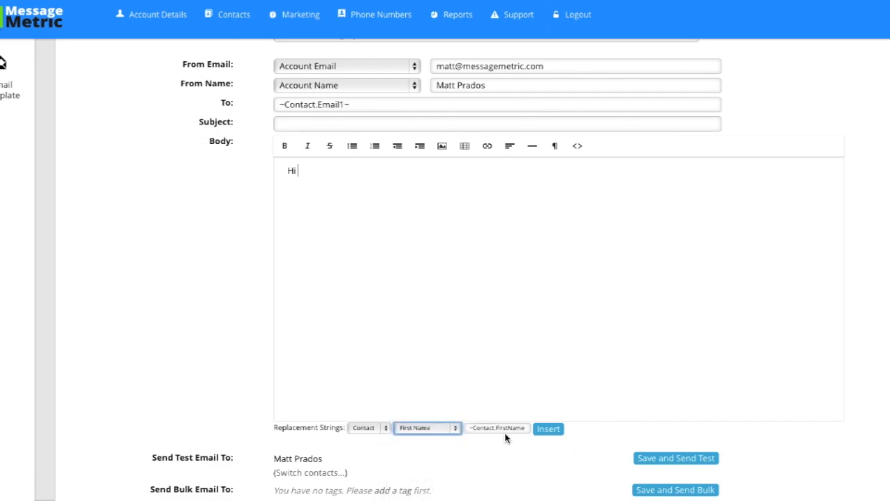
click(549, 429)
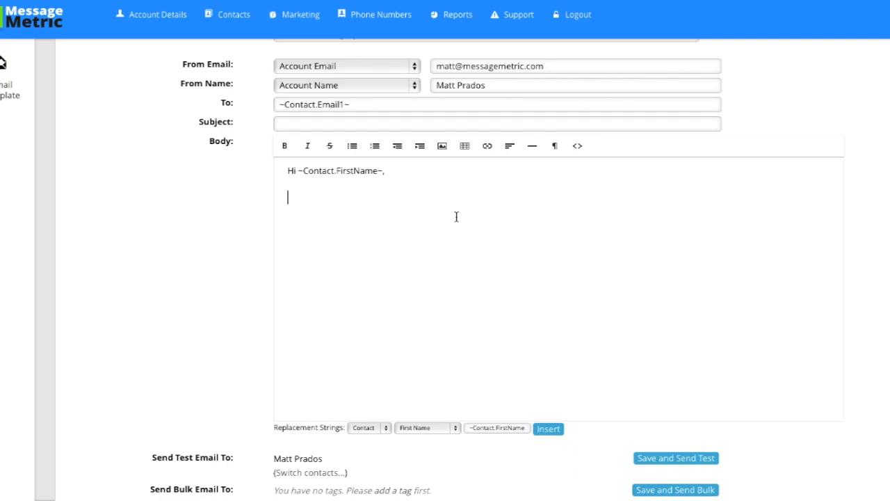
- Examine the account and contact fields available as replacement strings for the email body
click(445, 195)
click(380, 428)
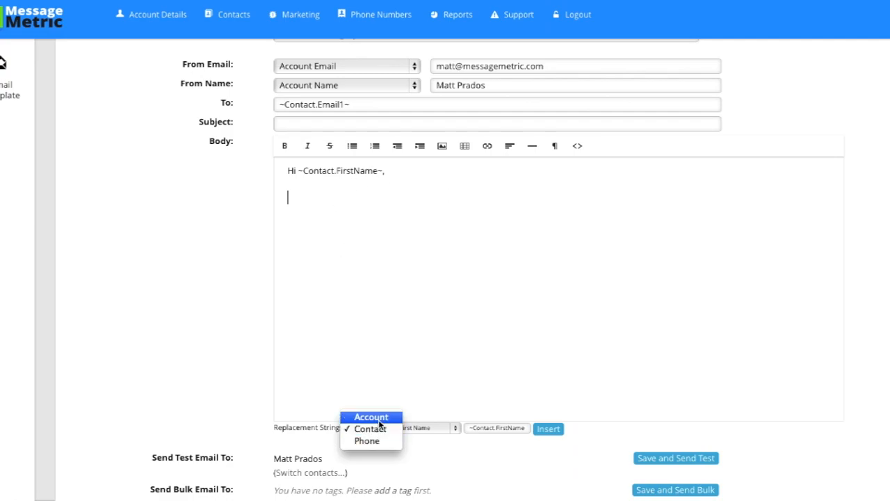
click(379, 419)
click(424, 427)
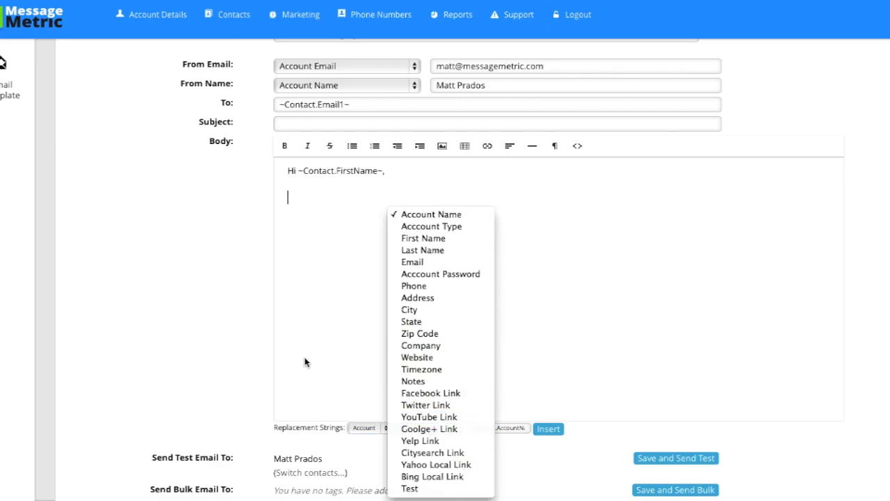
click(350, 412)
click(364, 429)
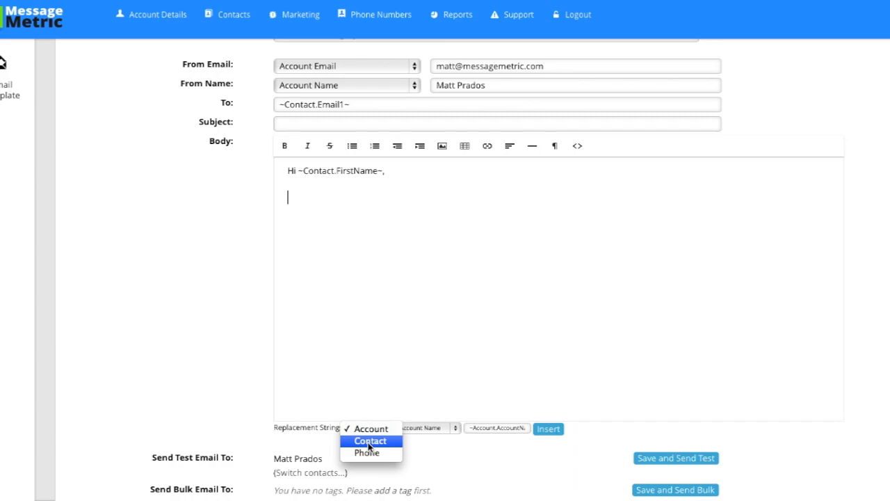
click(370, 441)
click(412, 428)
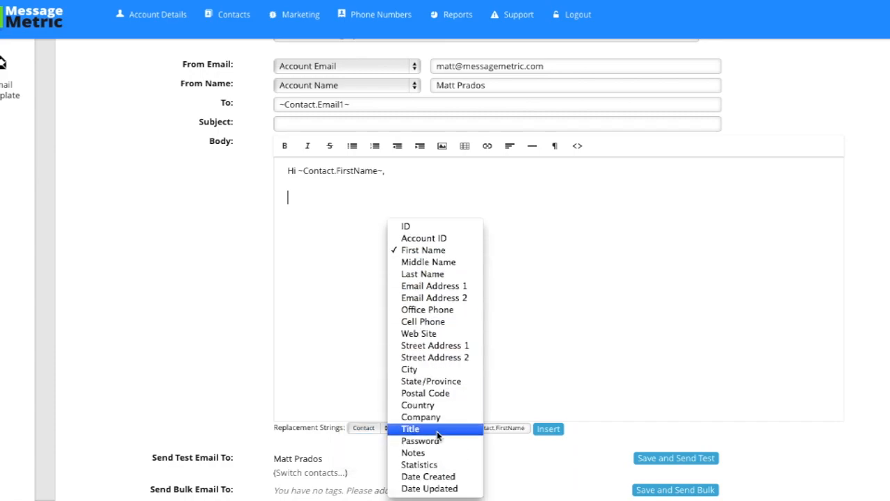
- Insert the phone replacement string ~Phone1~ below the greeting in the email body and review the template's sending options
click(332, 371)
click(382, 428)
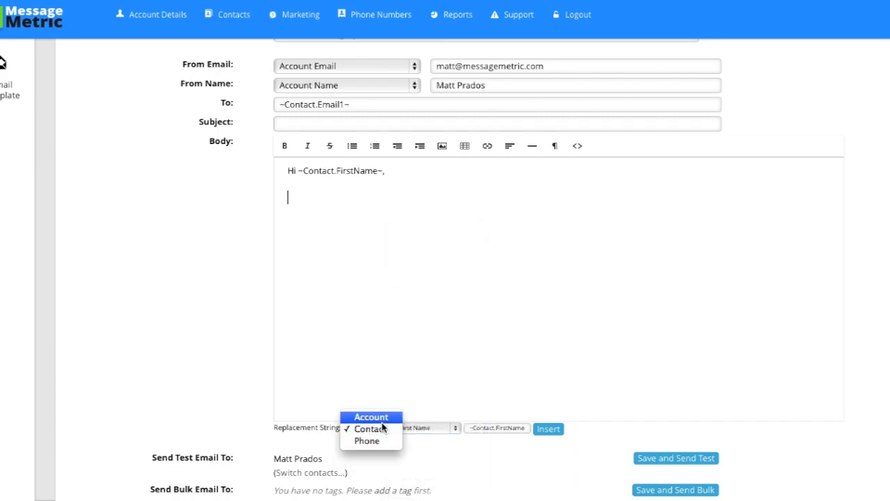
click(380, 442)
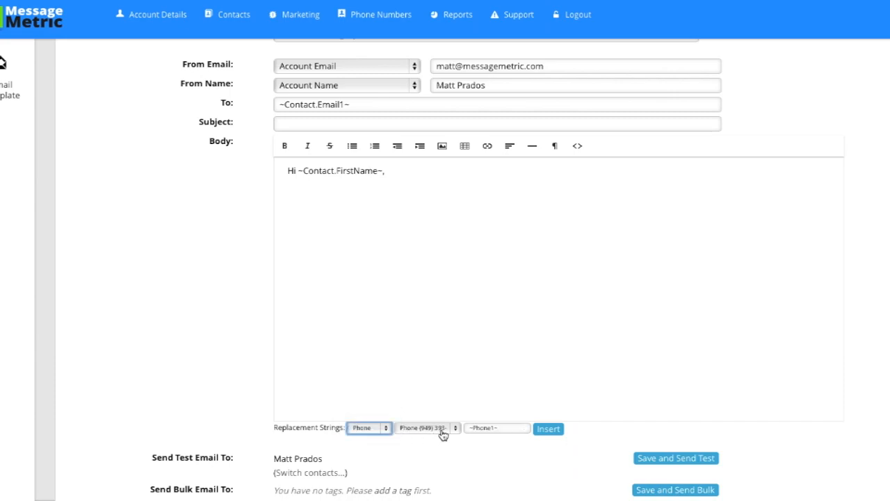
click(426, 428)
click(448, 386)
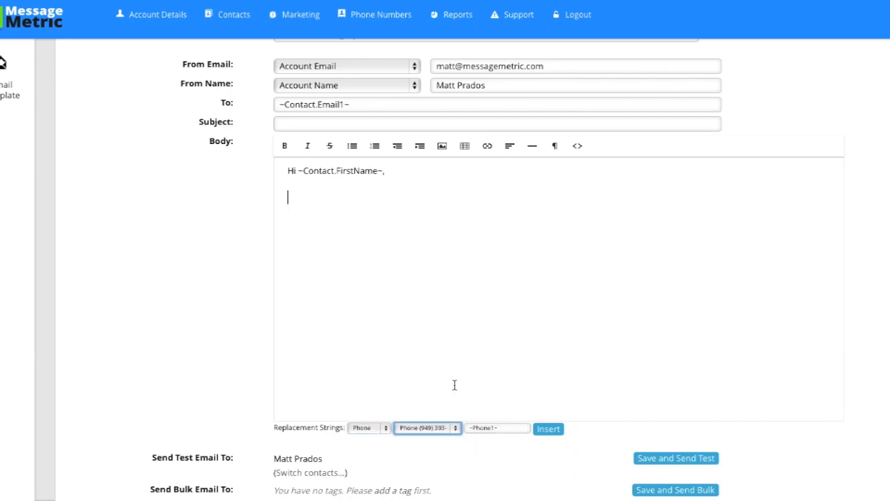
click(548, 428)
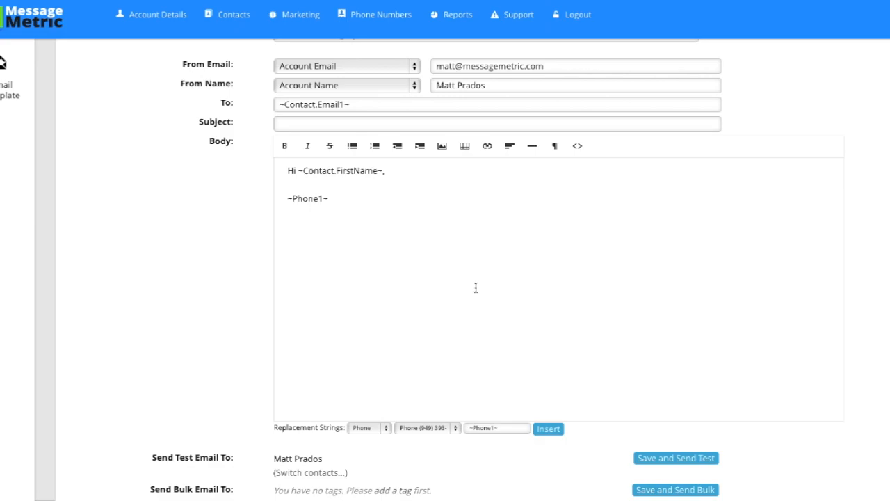
click(454, 429)
click(455, 429)
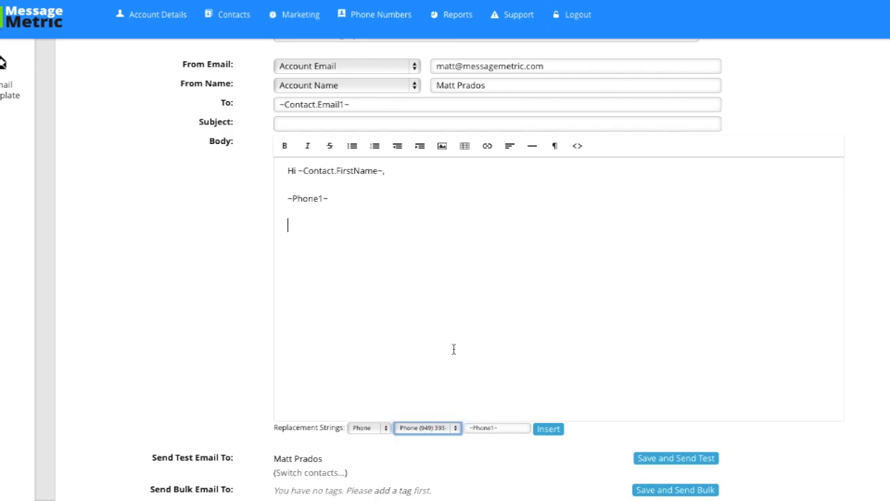
scroll(453, 348, down, 2)
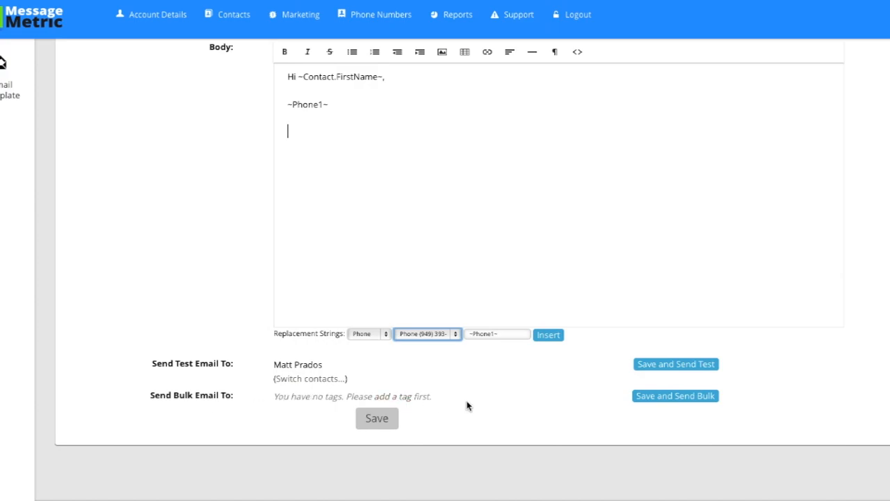
scroll(468, 406, up, 5)
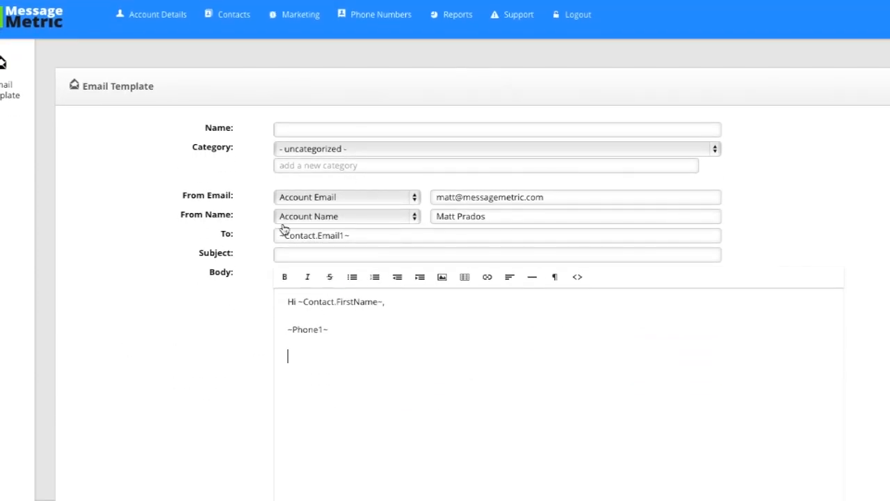
- Open the Demo marketing campaign and display its list of steps
click(299, 17)
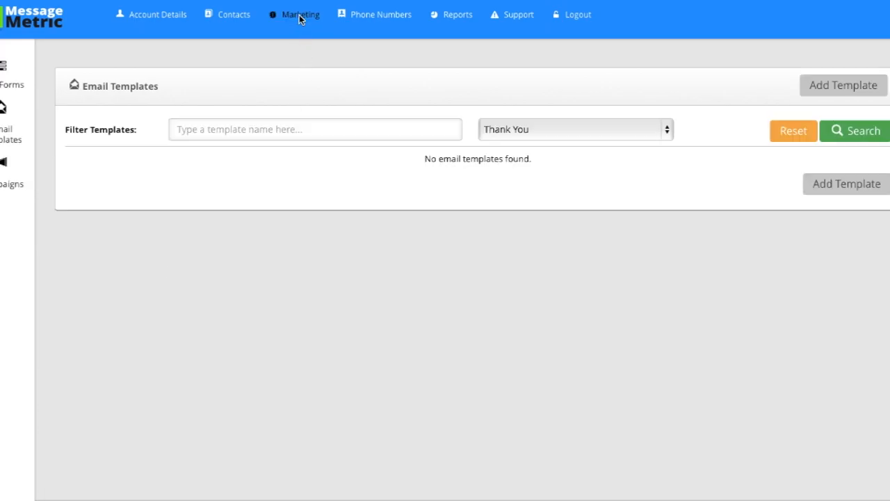
click(12, 183)
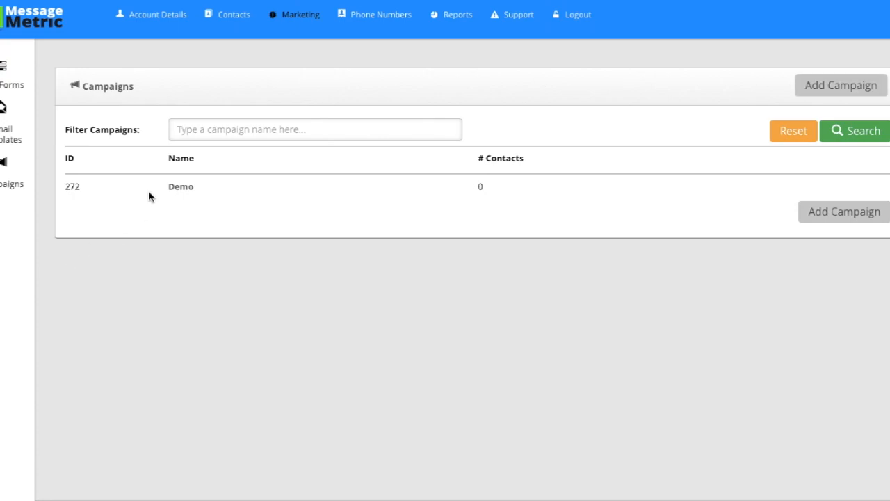
click(182, 187)
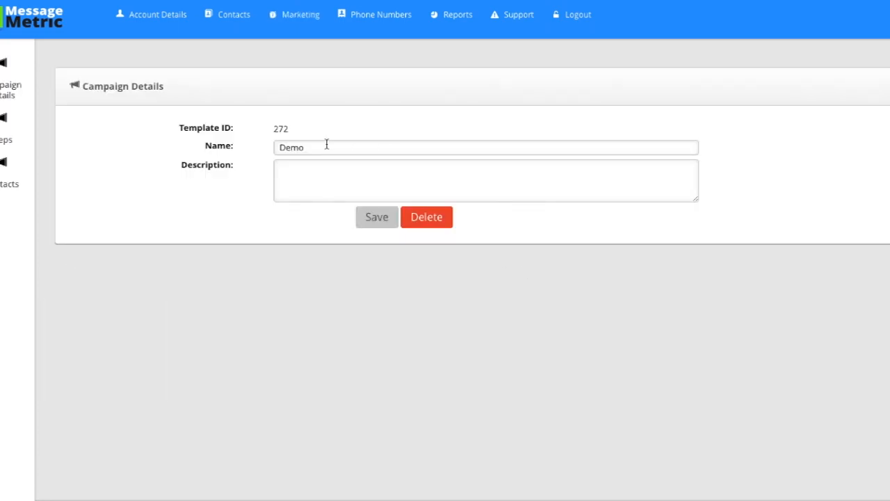
click(5, 139)
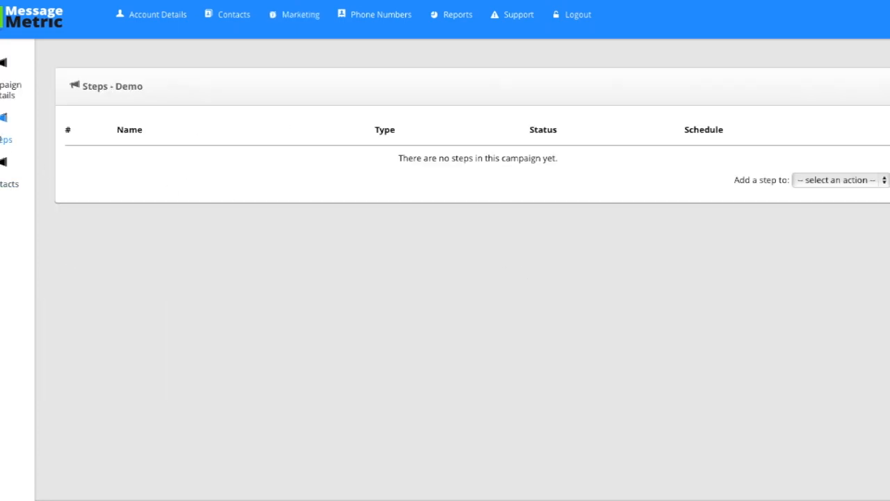
- Add an Apply a Tag step to the Demo campaign, scheduled 12 days after the contact is added, and save it
click(842, 179)
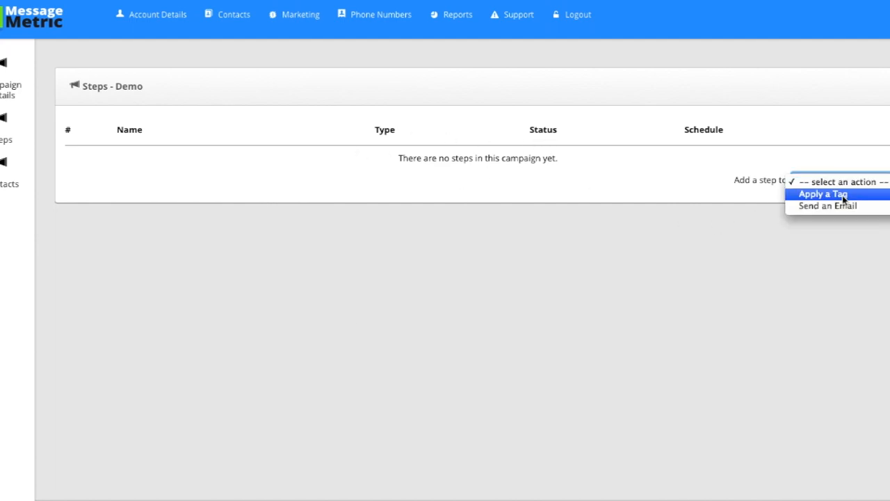
click(843, 195)
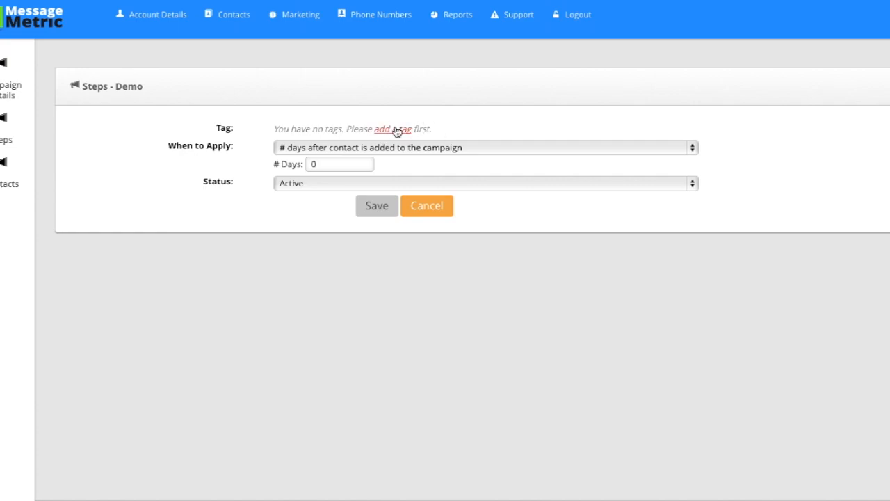
click(397, 148)
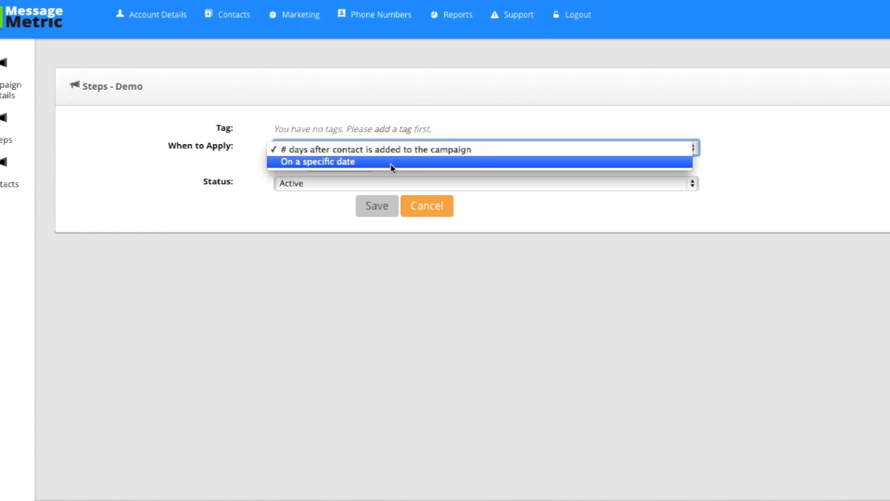
click(480, 149)
click(338, 164)
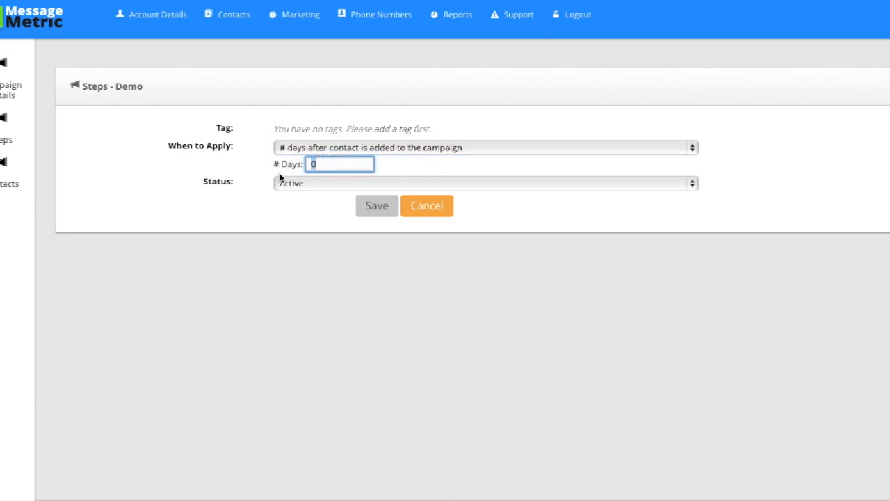
text(12)
click(363, 213)
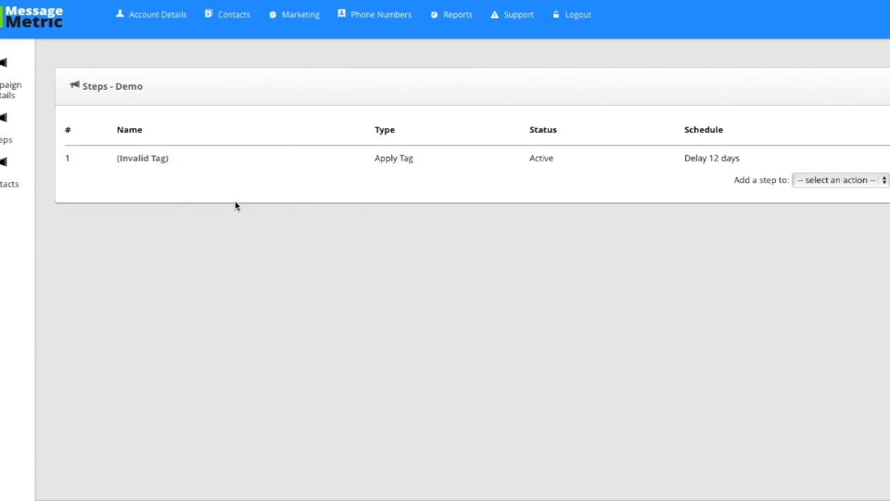
- Examine the template, timing and status options of a Send an Email step for the Demo campaign, without saving it
click(815, 178)
click(826, 207)
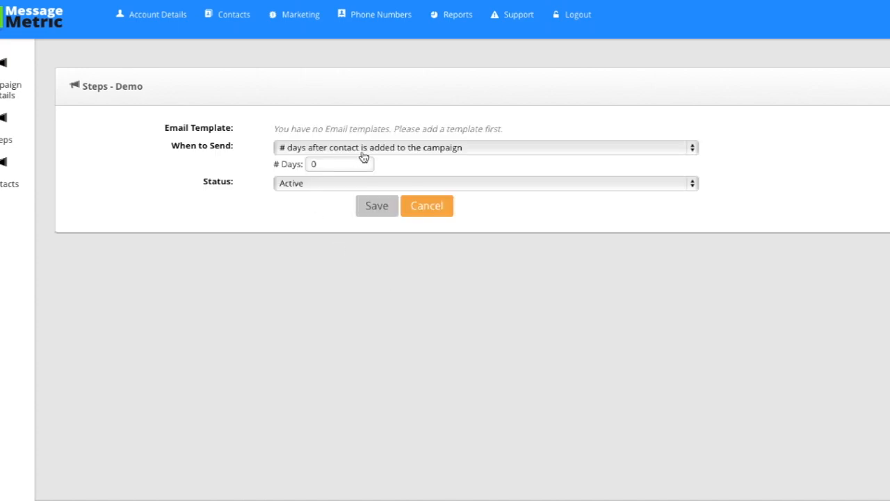
double_click(329, 164)
click(282, 234)
click(297, 15)
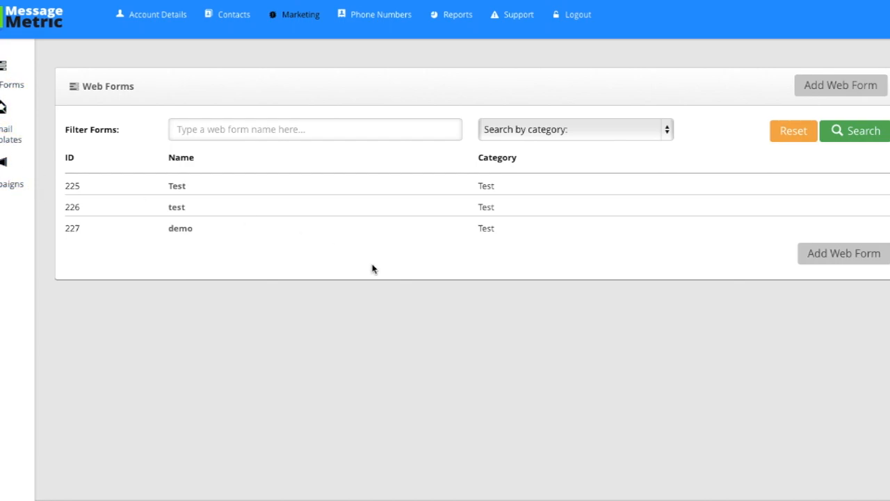
- Review the list of phone numbers set up in the account and their titles
click(394, 20)
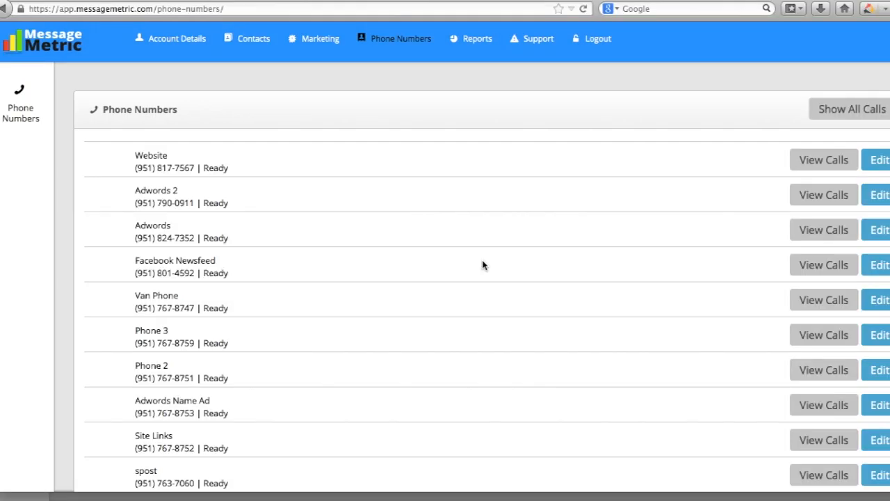
scroll(483, 265, down, 3)
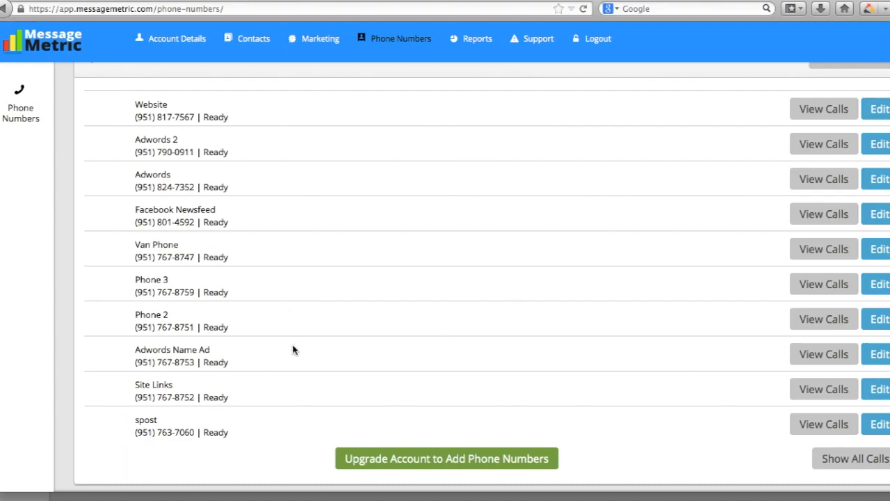
scroll(295, 349, down, 1)
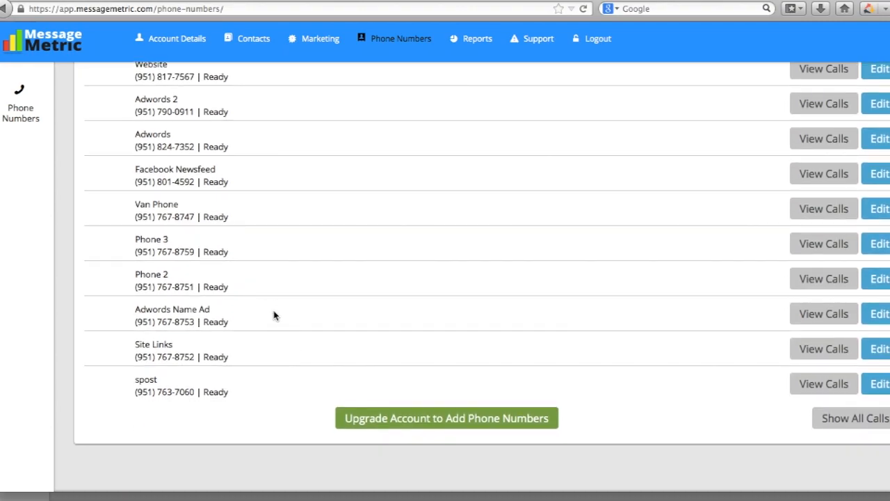
scroll(276, 348, down, 1)
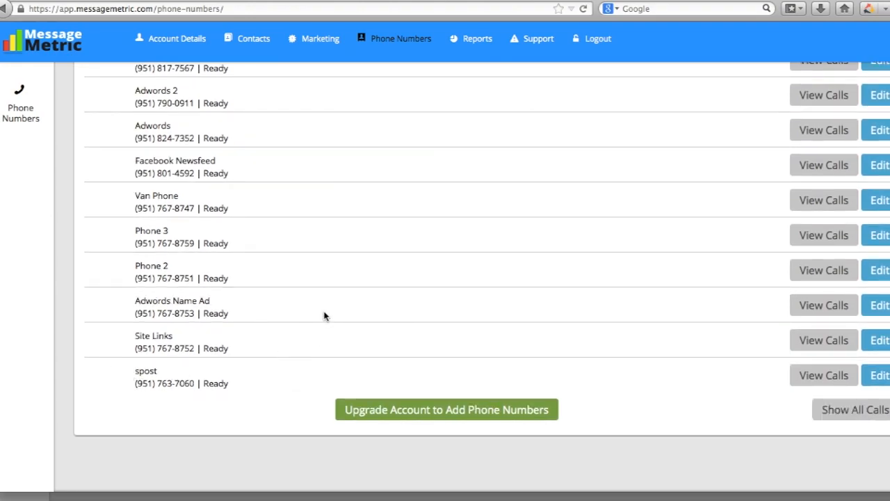
scroll(324, 314, up, 3)
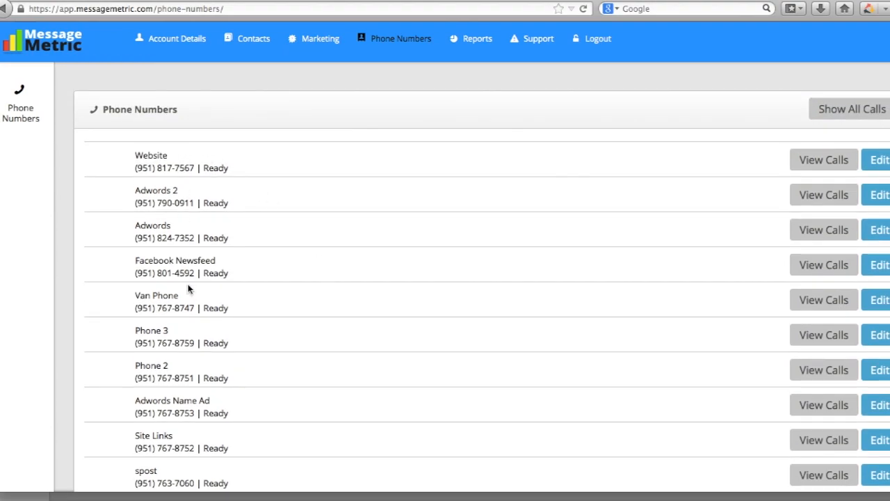
- View the calls and examine the Website call of Mar 03 09:31, including its recording, staff, service, scheduled mark, notes and caller ID
click(824, 160)
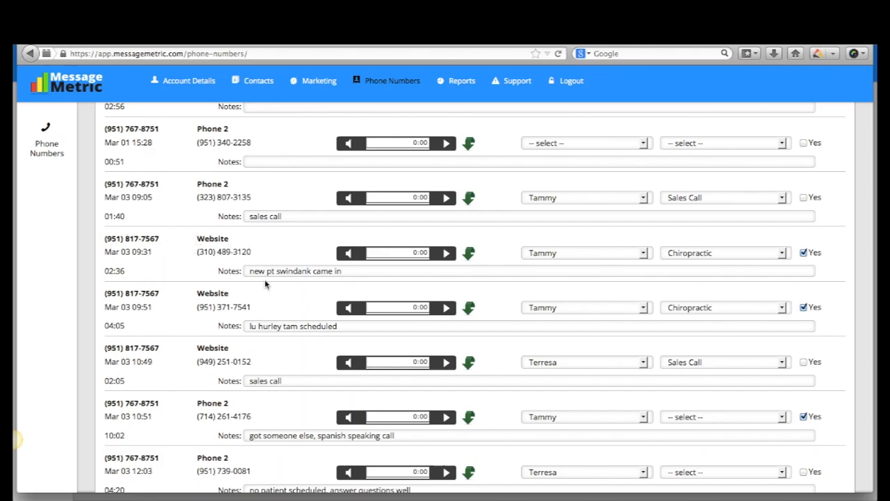
click(446, 254)
click(446, 254)
click(630, 258)
click(637, 258)
click(715, 259)
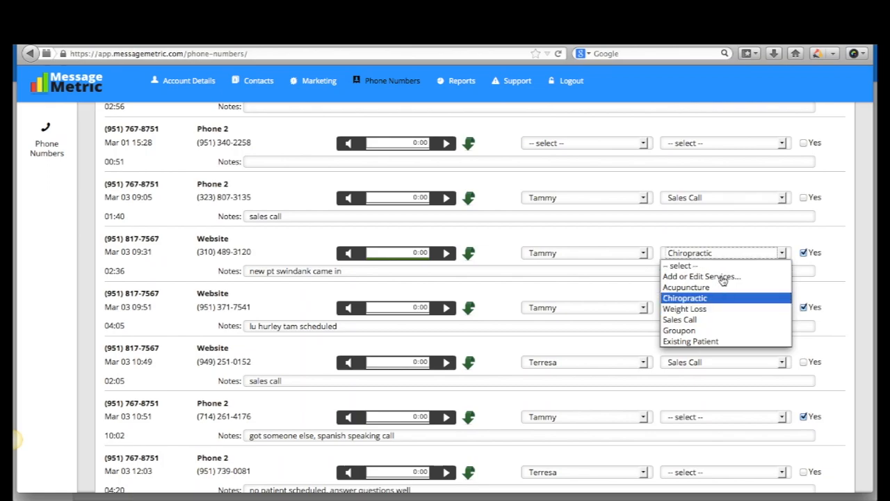
click(724, 254)
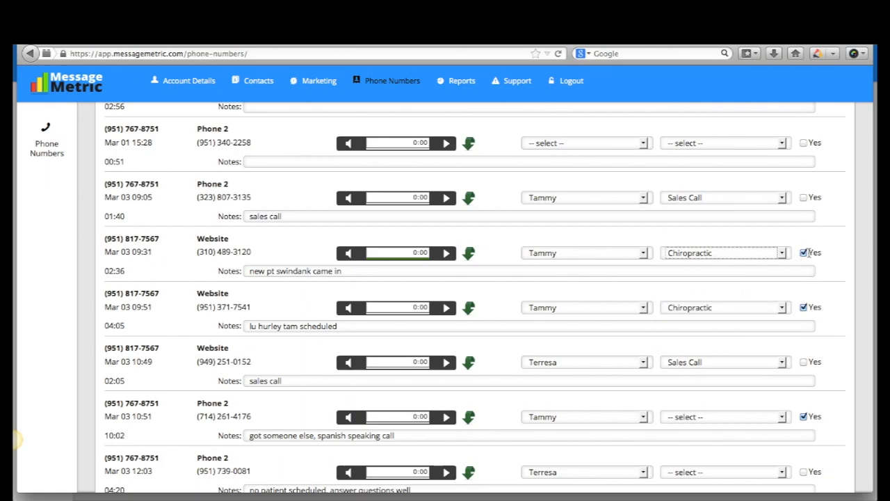
drag(253, 273, 438, 274)
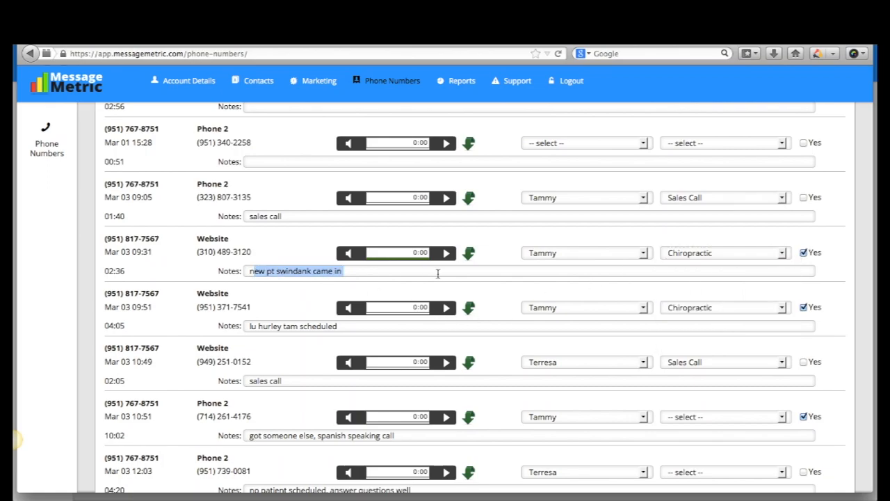
click(209, 251)
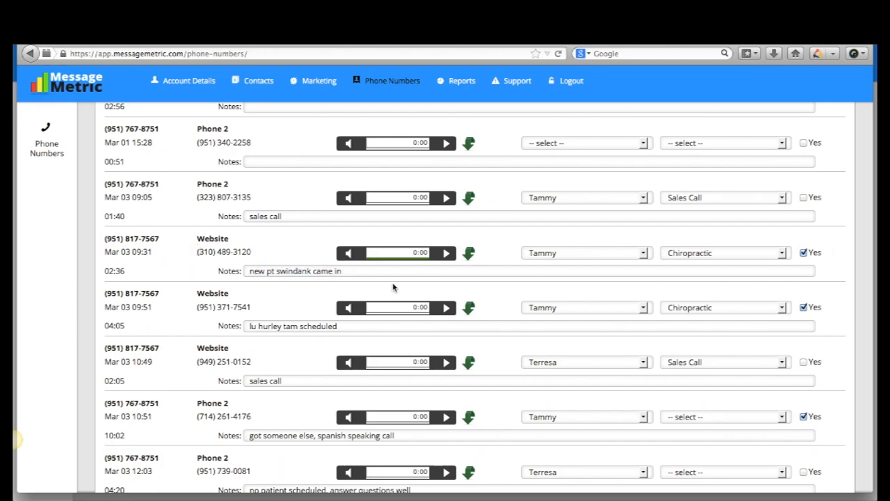
scroll(393, 287, up, 5)
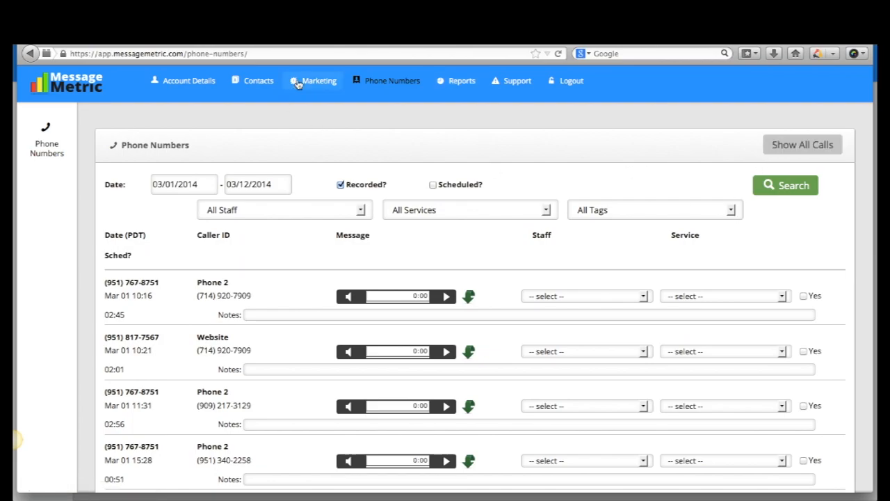
- Edit the phone number that is not configured, setting its title to "title" and selecting the Prospect tag
click(393, 82)
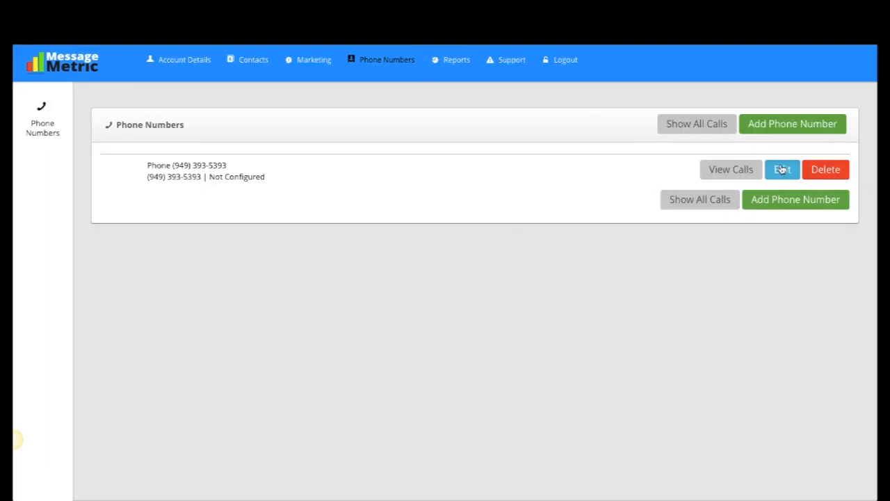
click(781, 169)
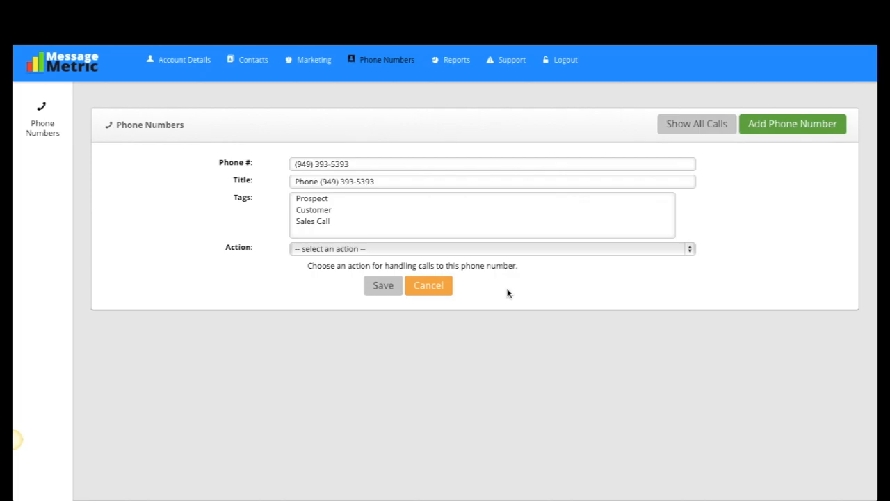
click(319, 182)
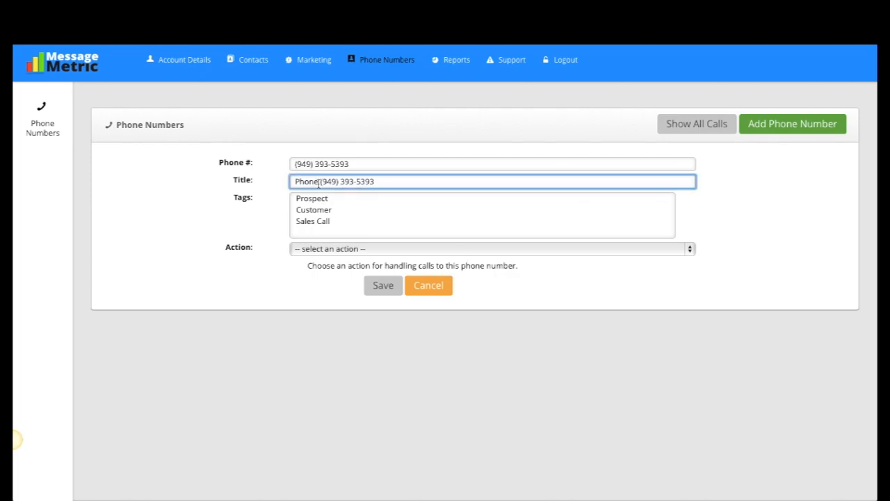
key(ctrl+a)
text(t)
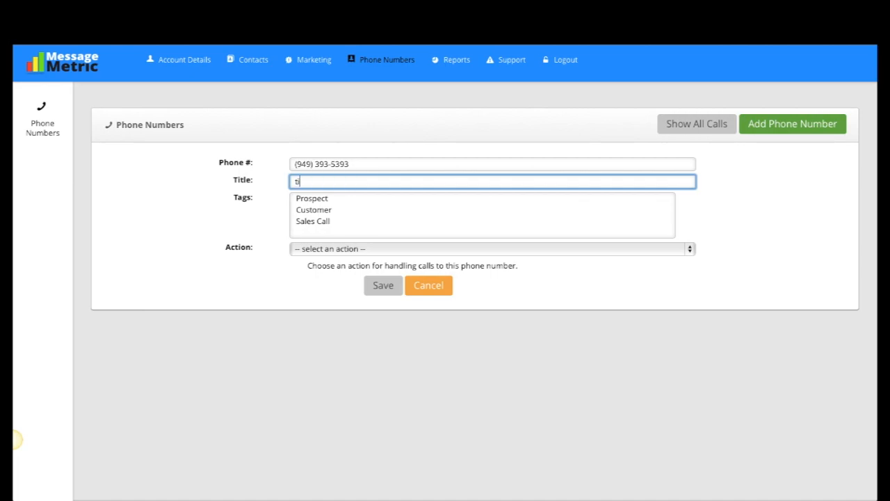
key(Tab)
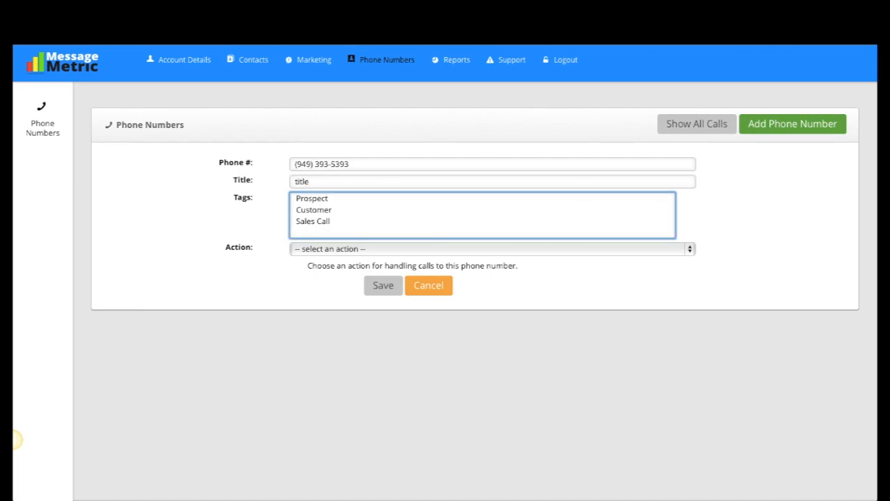
click(322, 200)
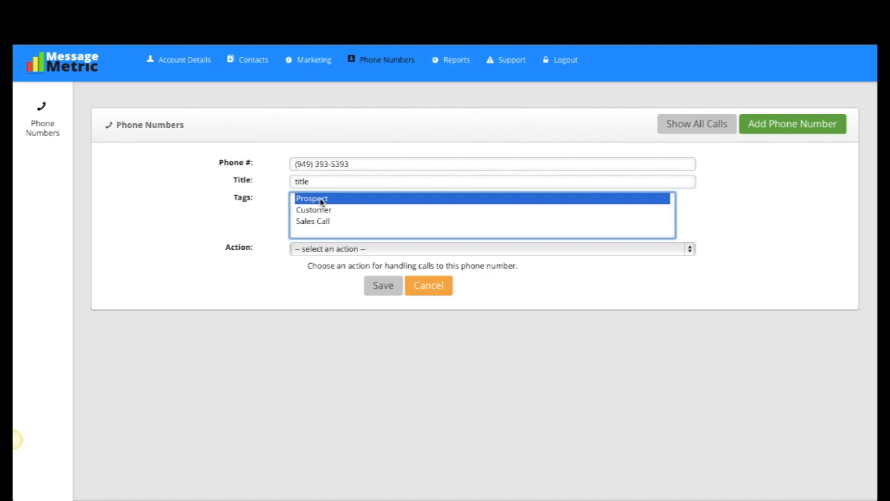
- Add a Give Caller Options action to the phone number and set its greeting type to Audio File
click(194, 213)
click(336, 249)
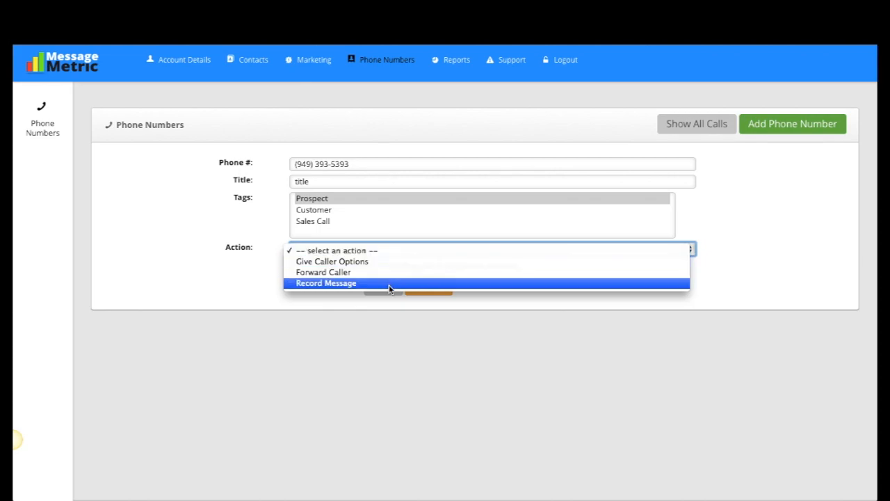
click(389, 264)
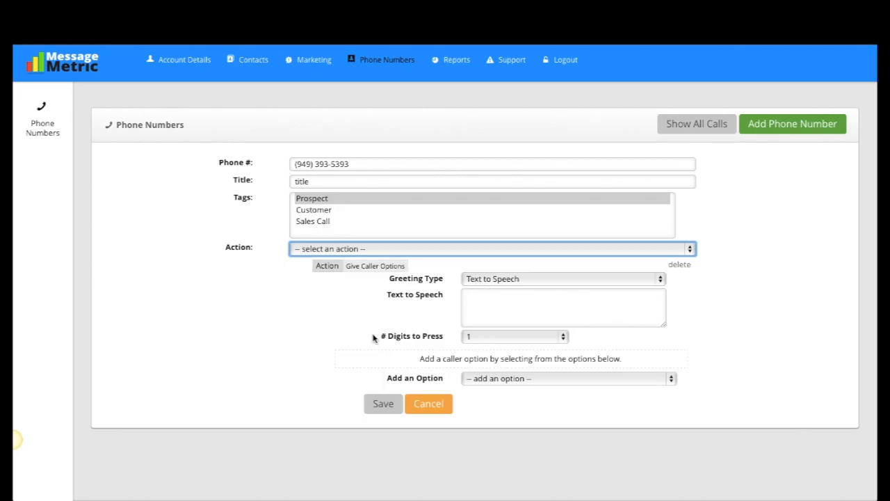
click(489, 304)
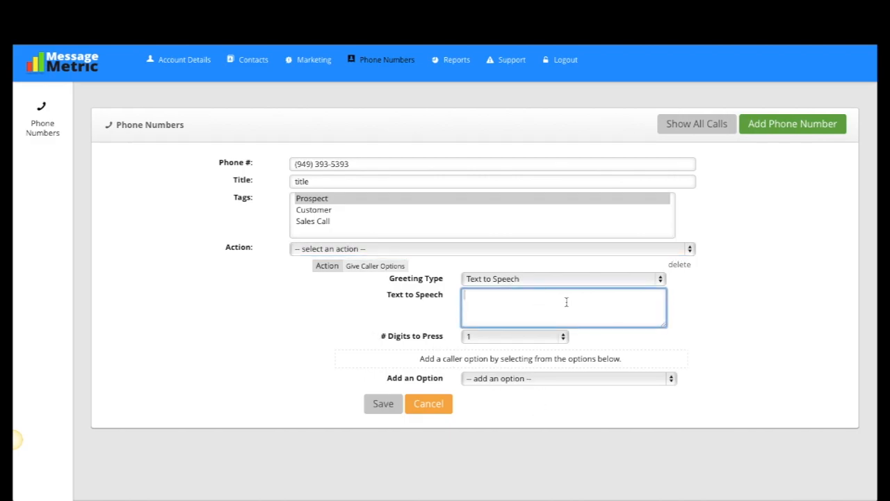
click(516, 286)
click(515, 292)
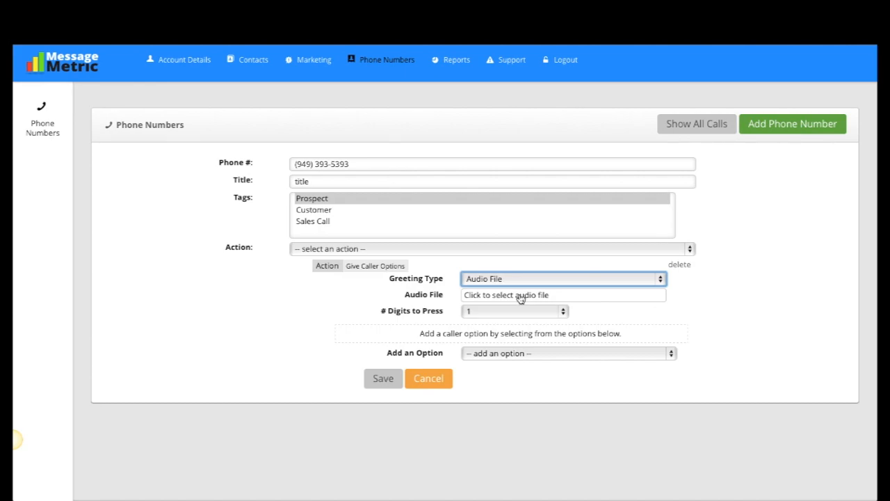
- Add a Forward Caller option to the caller options, examine its whisper text, timeout and further option choices, and cancel the phone number edit
click(521, 356)
click(520, 365)
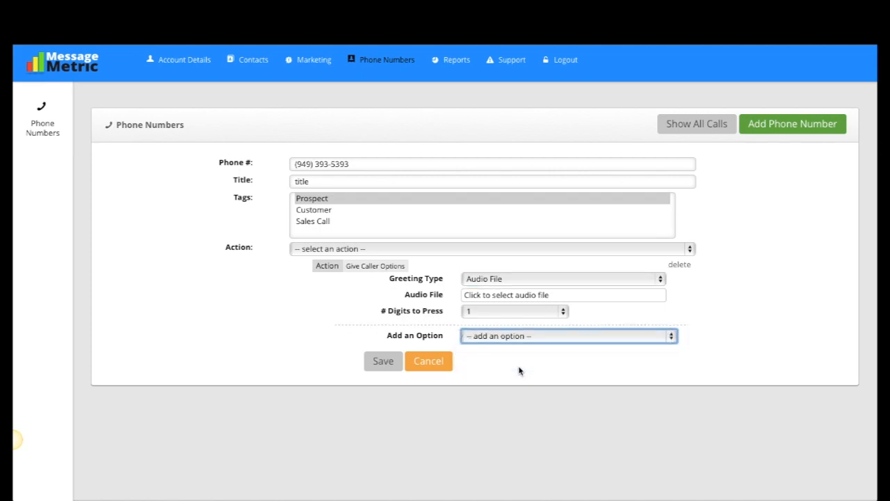
click(505, 348)
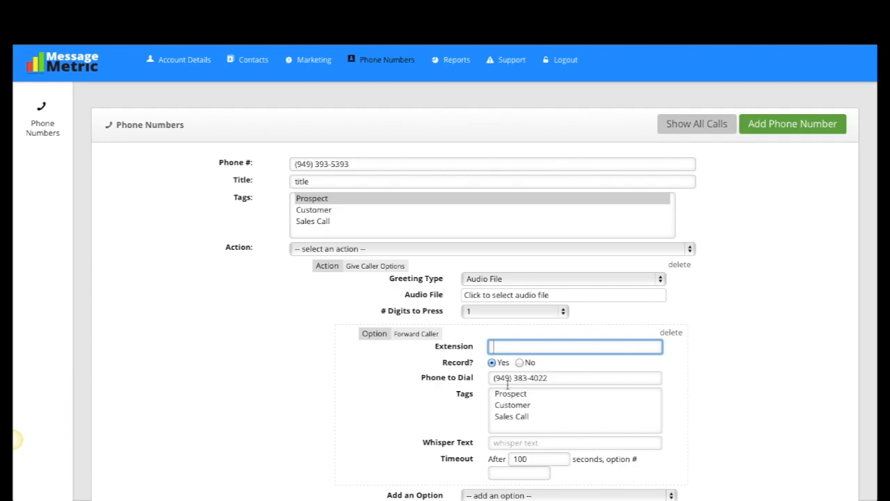
scroll(511, 388, down, 1)
scroll(521, 377, down, 1)
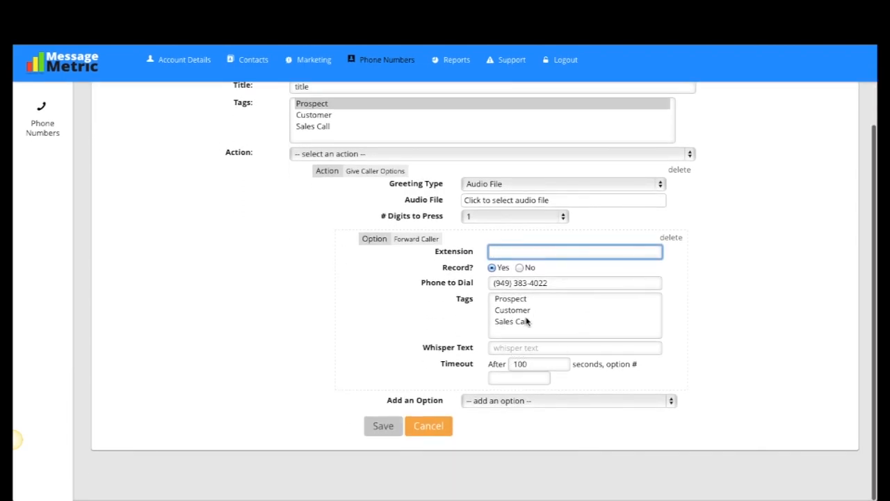
click(501, 351)
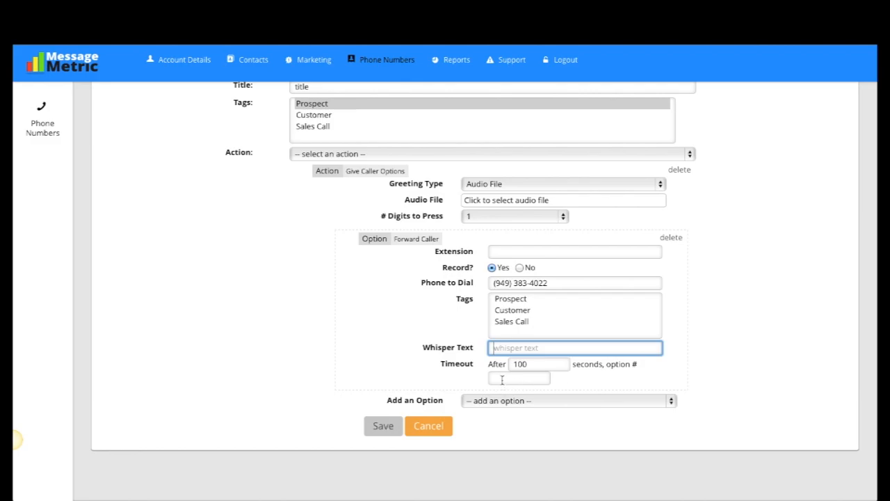
click(509, 402)
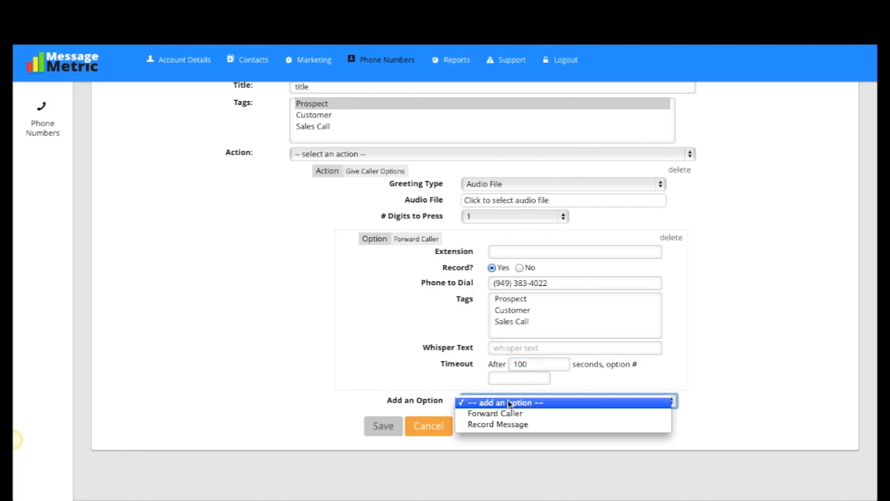
click(414, 435)
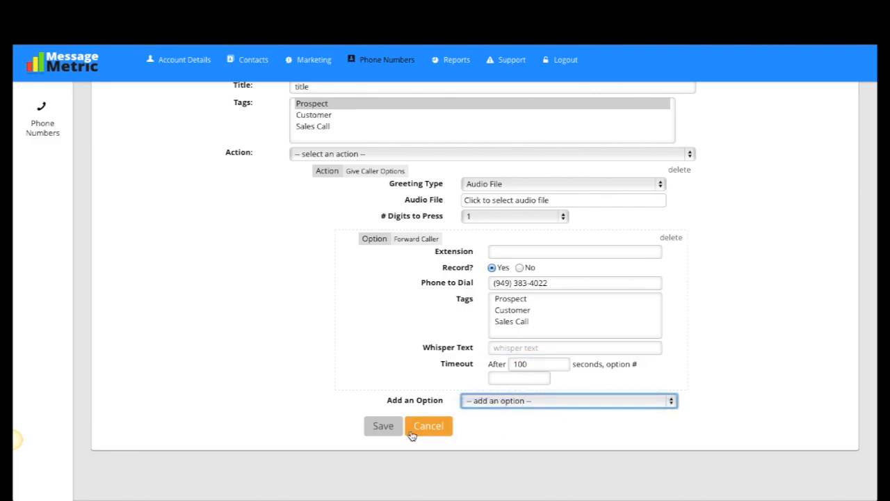
click(434, 430)
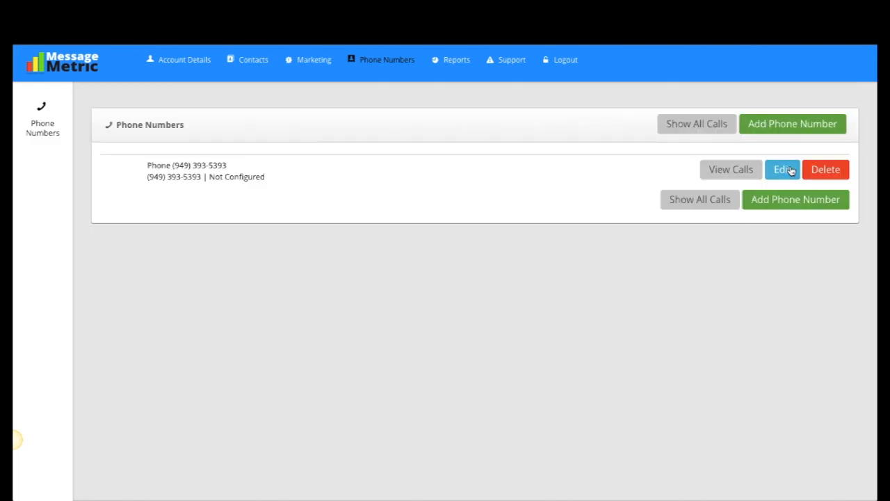
- Examine the recording, dialing, tag, whisper text and timeout settings of a Forward Caller action for the phone number, without saving it
click(786, 171)
click(443, 252)
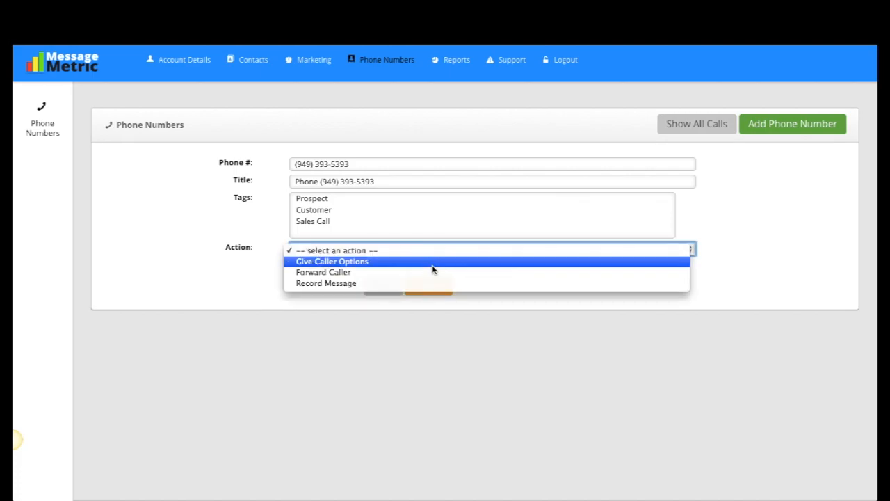
click(556, 324)
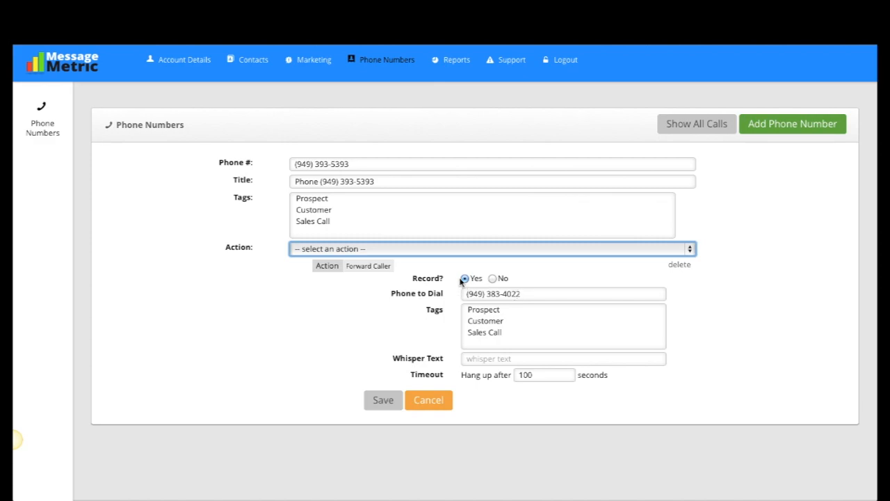
click(477, 362)
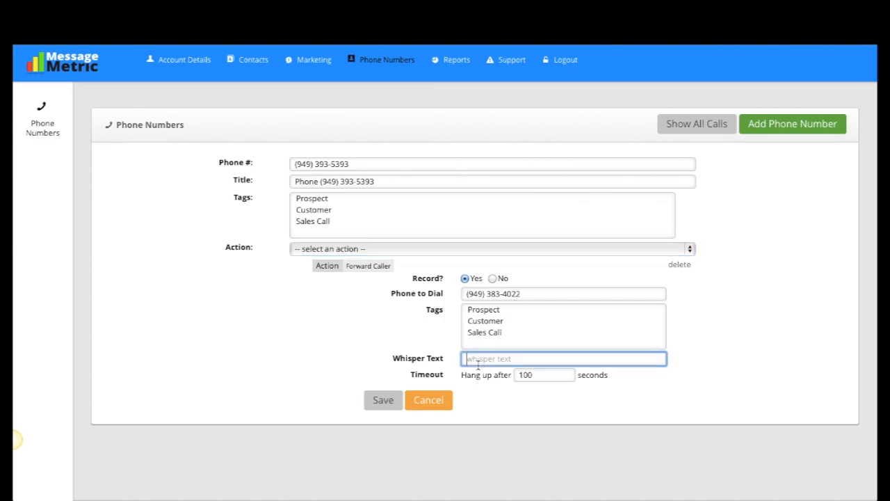
click(417, 402)
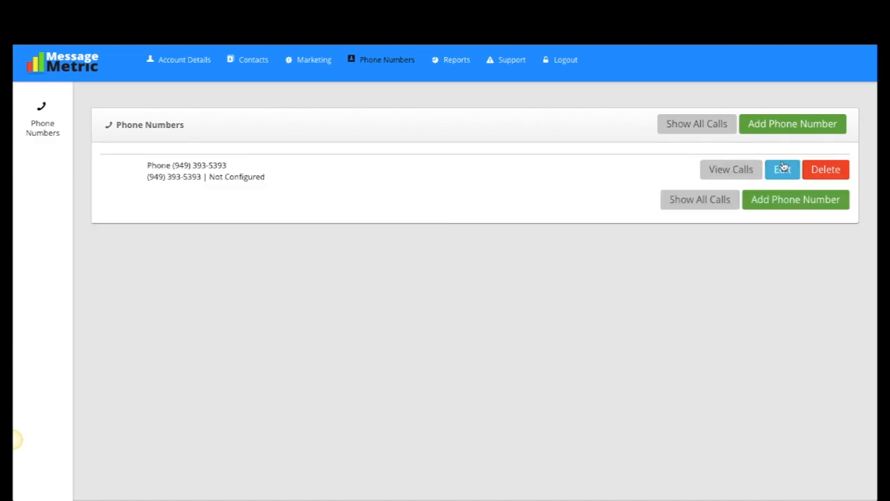
- Examine the greeting, email notification and tag settings of a Record Message action for the phone number, without saving it
click(784, 169)
click(470, 251)
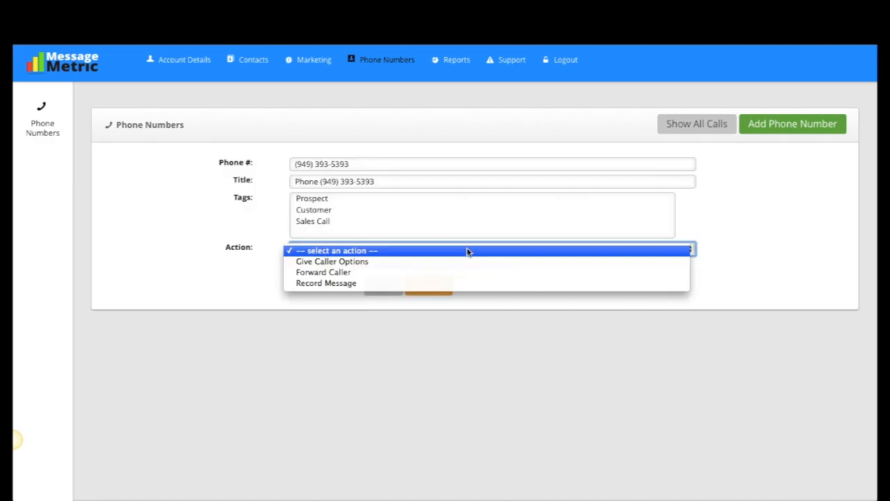
click(455, 283)
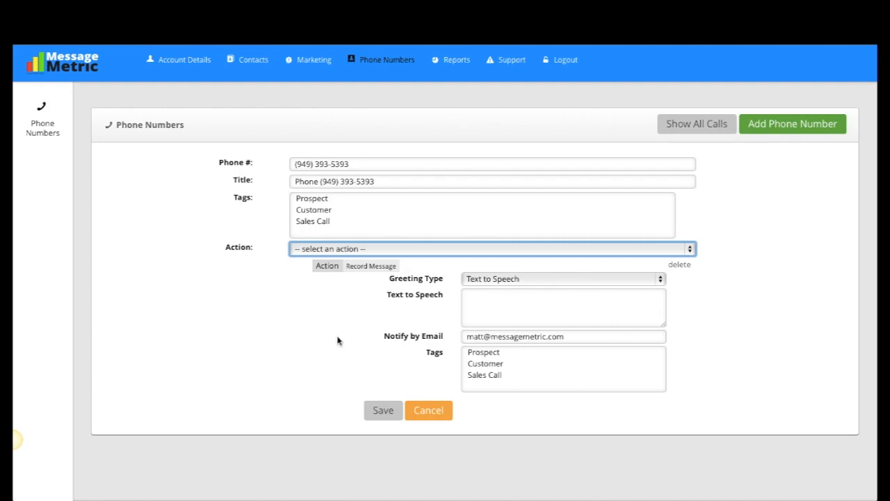
click(430, 415)
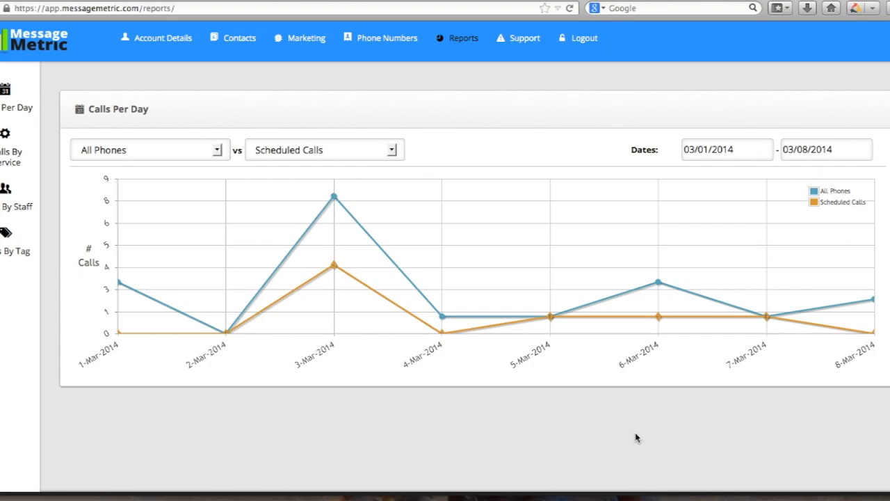
- Chart the Website phone's calls against Scheduled Calls in the Calls Per Day report
click(192, 150)
click(167, 107)
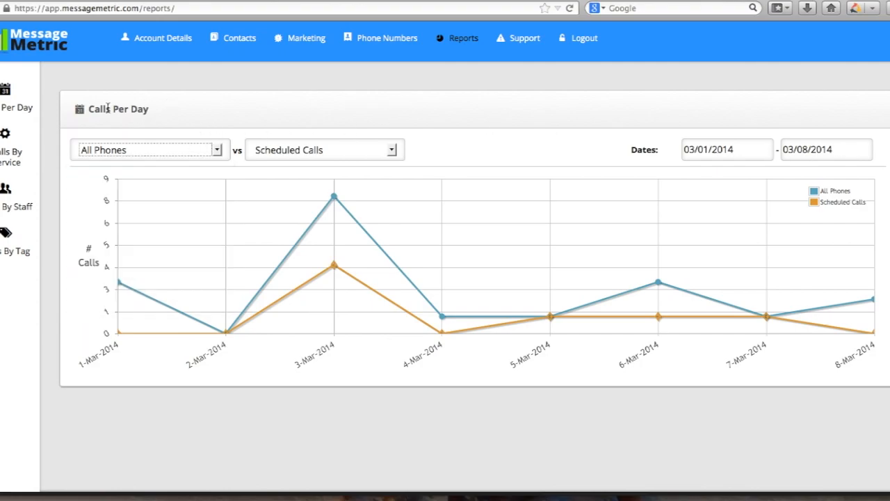
click(151, 151)
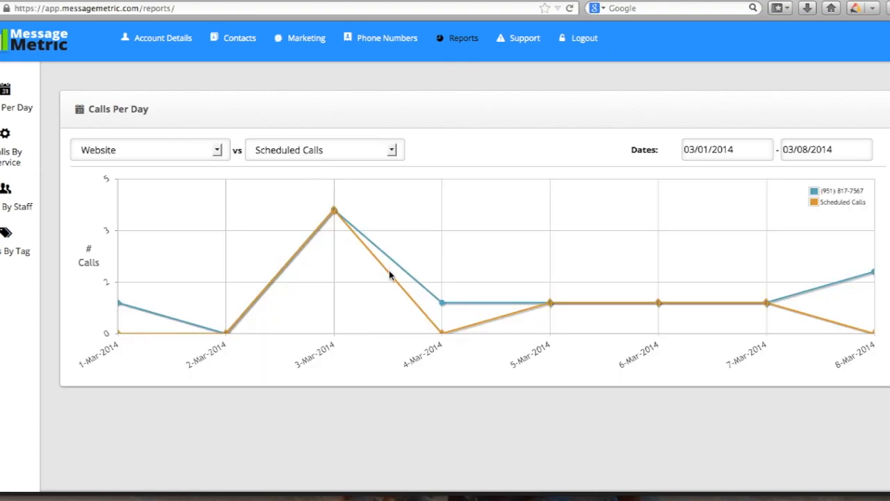
- Compare Website calls per day with Adwords, Van Phone, Adwords Name Ad and Facebook Newsfeed, one at a time
click(327, 153)
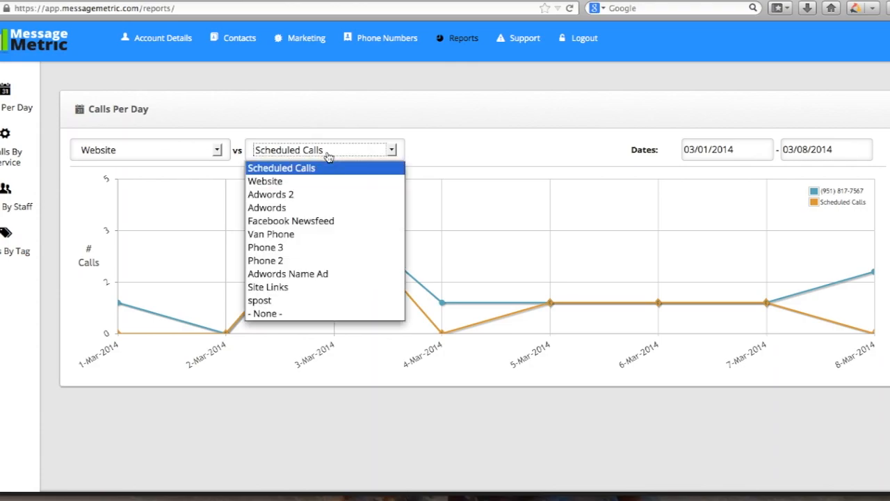
click(316, 207)
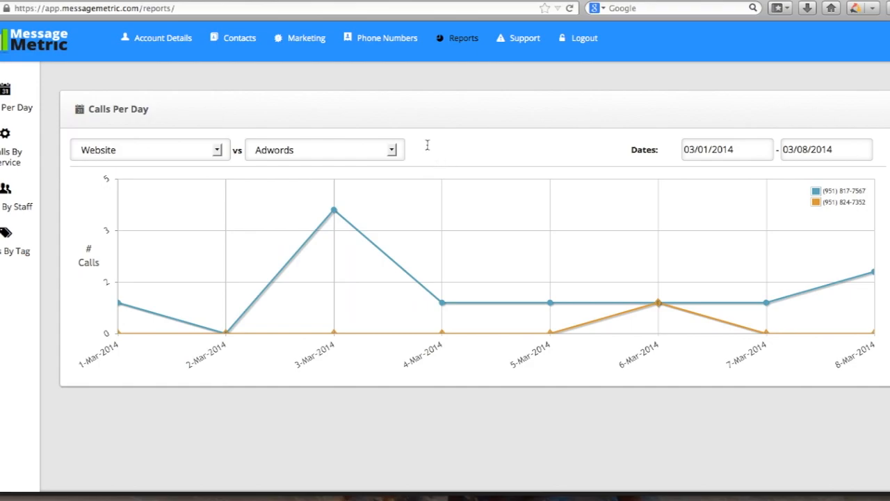
click(398, 152)
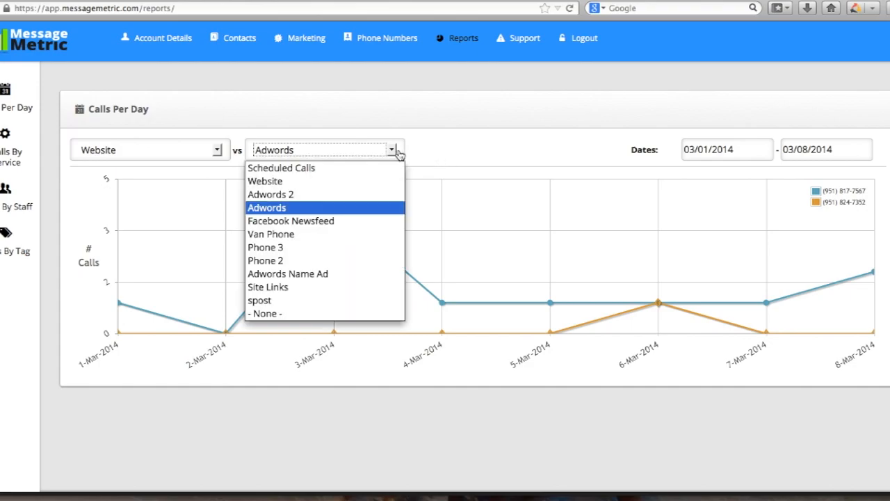
click(362, 237)
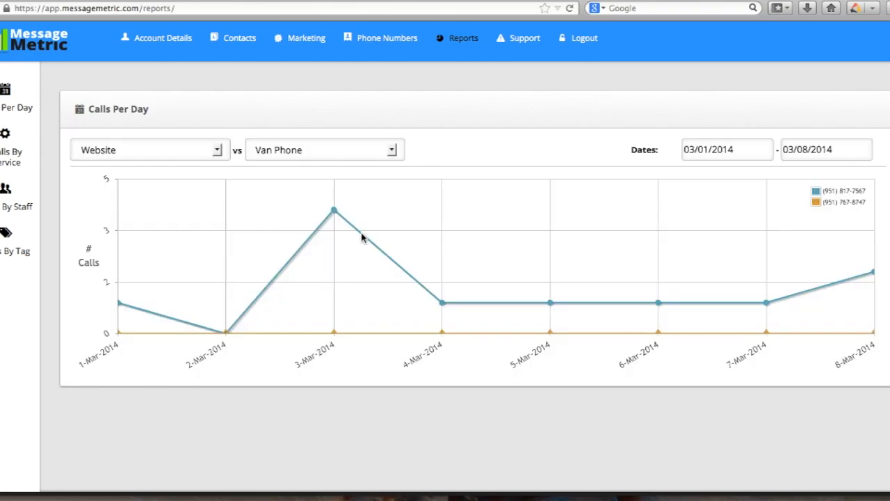
click(340, 152)
click(323, 274)
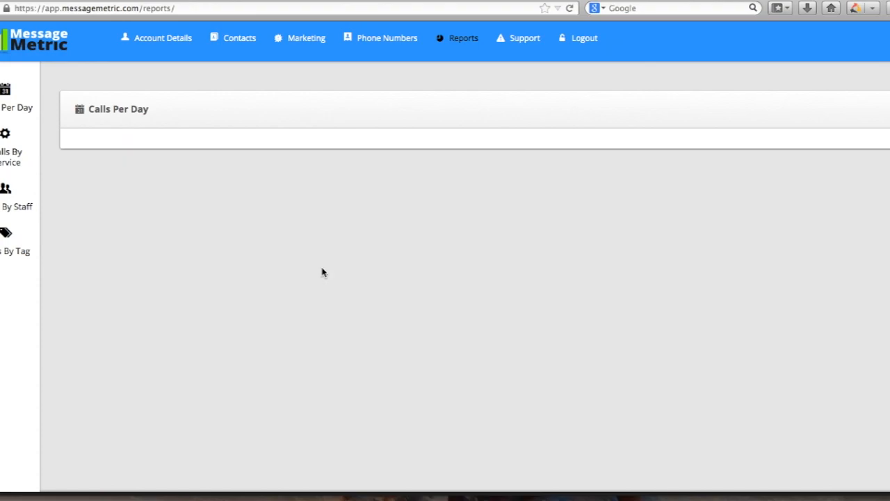
click(379, 151)
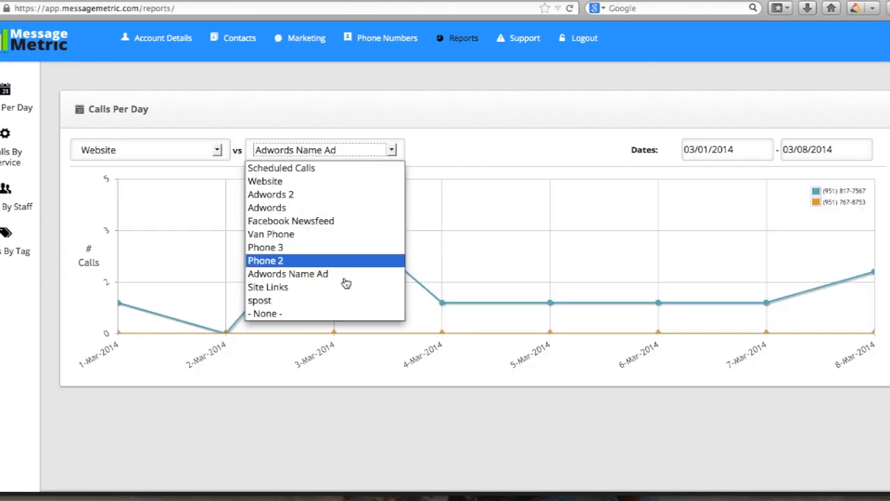
click(334, 221)
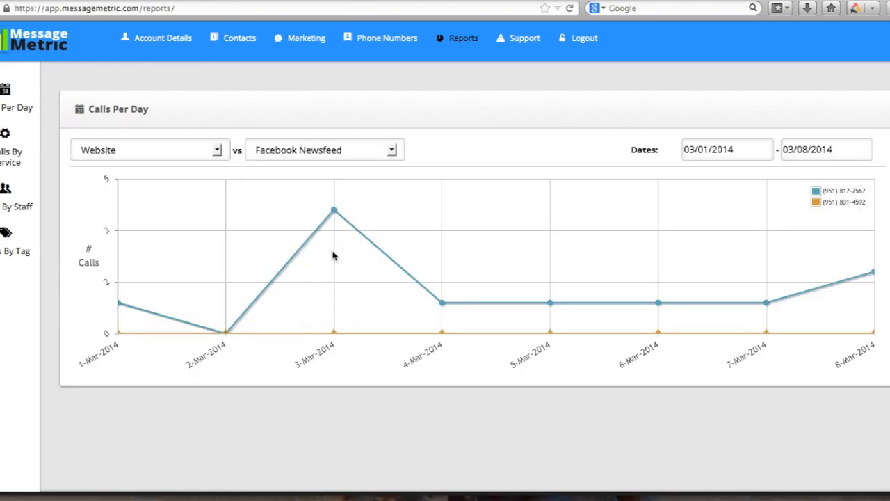
- Compare the daily Scheduled Calls with the calls of All Phones and with those of Website
click(181, 147)
click(186, 169)
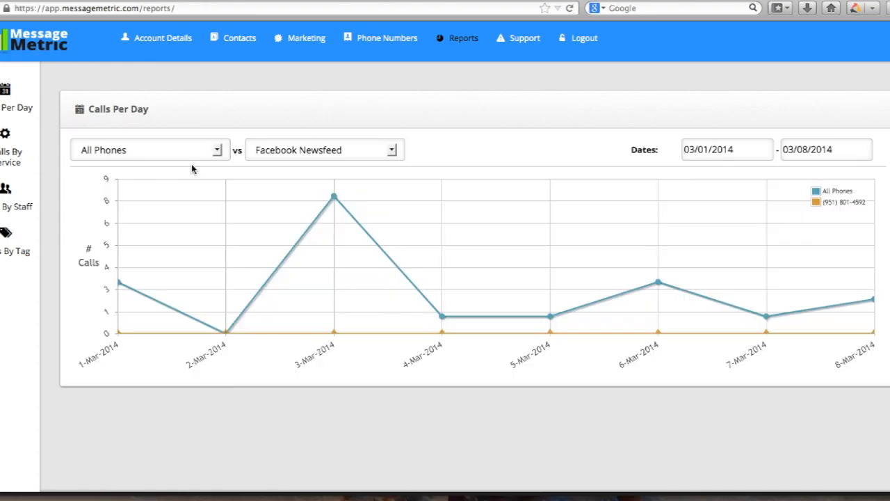
click(304, 152)
click(329, 168)
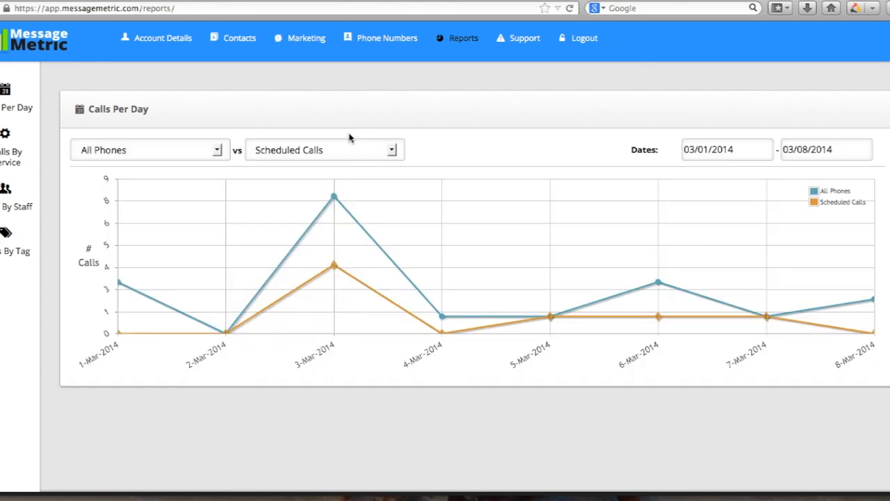
click(217, 157)
click(212, 185)
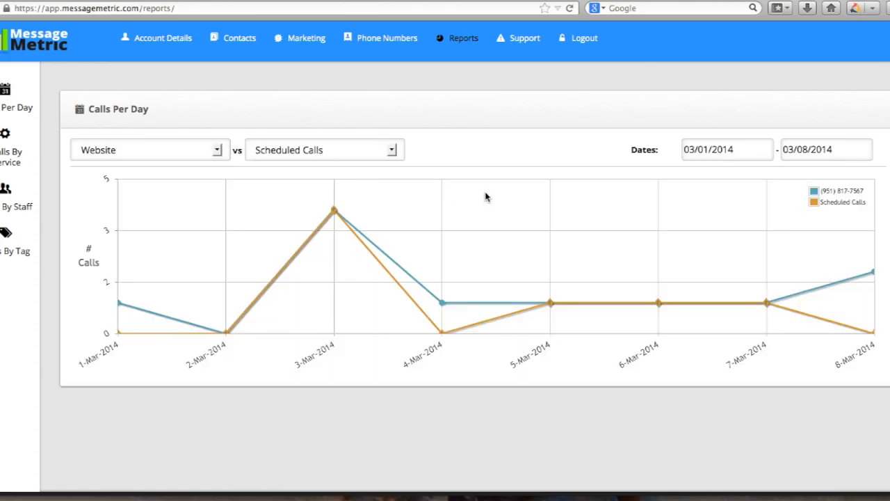
- View the Calls By Service report, comparing Chiropractic with Scheduled Calls and with Weight Loss
click(9, 155)
click(196, 159)
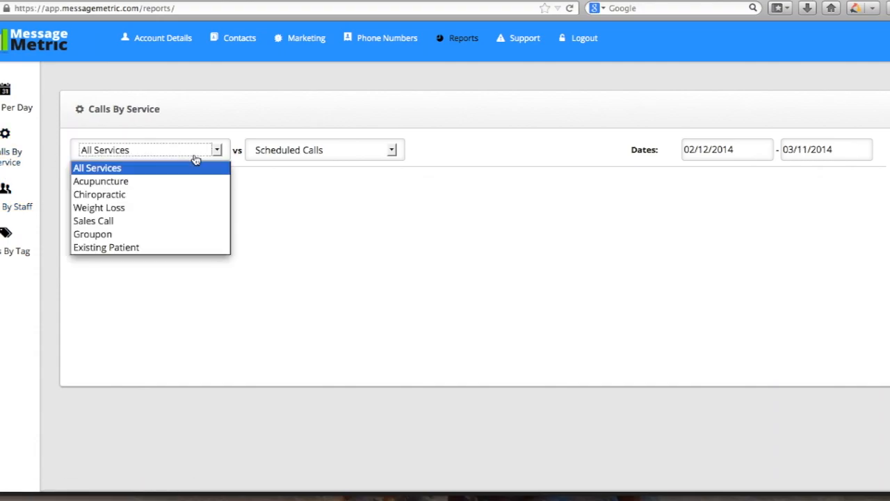
click(186, 194)
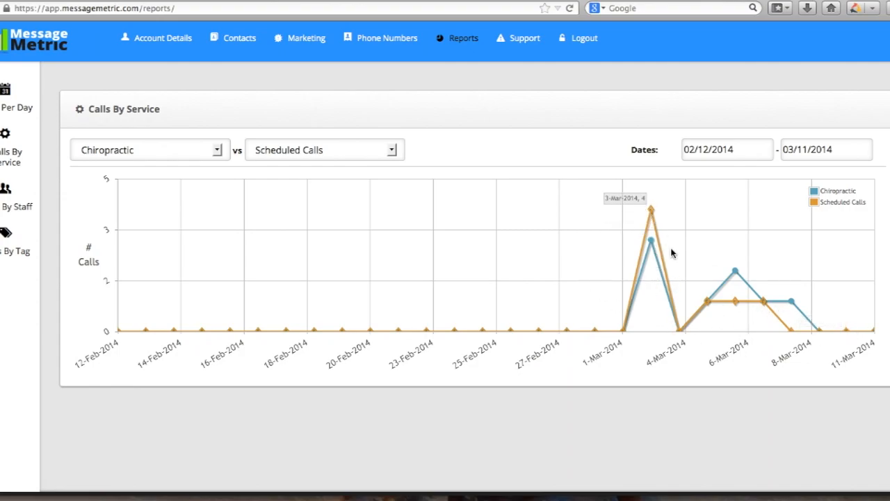
click(285, 153)
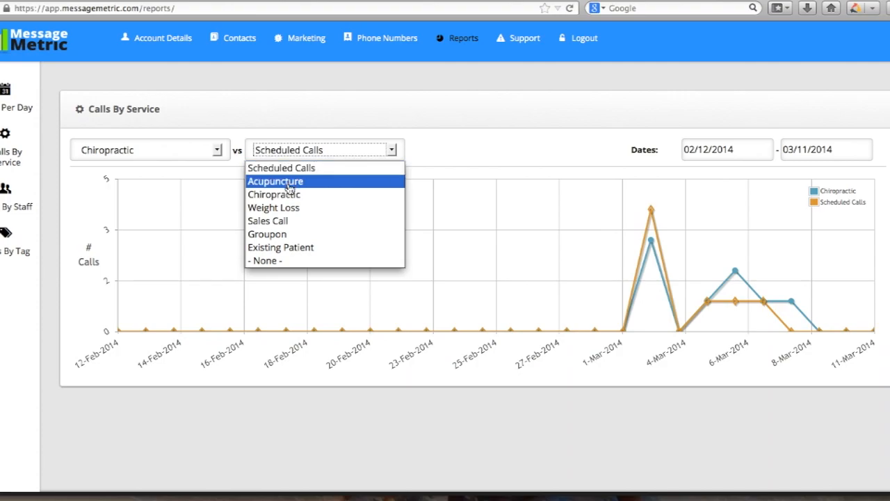
click(287, 207)
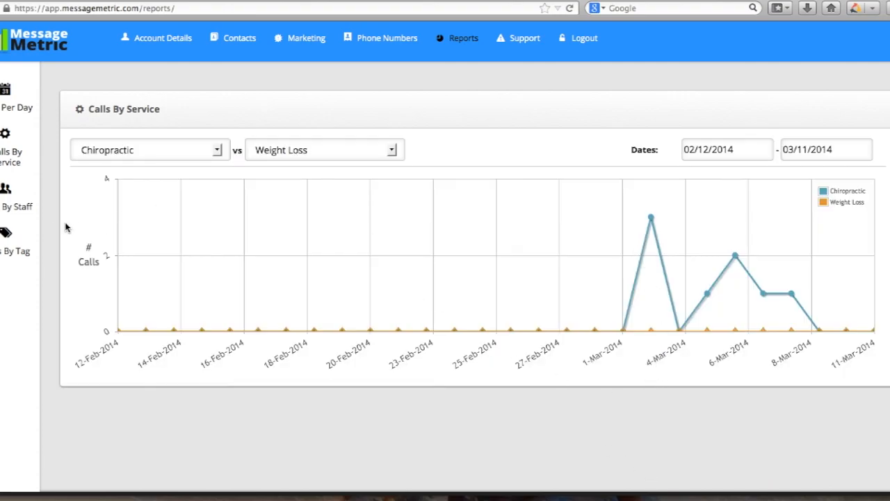
- View the Calls By Staff report, comparing All Staff with the first individual staff member listed
click(14, 202)
click(197, 161)
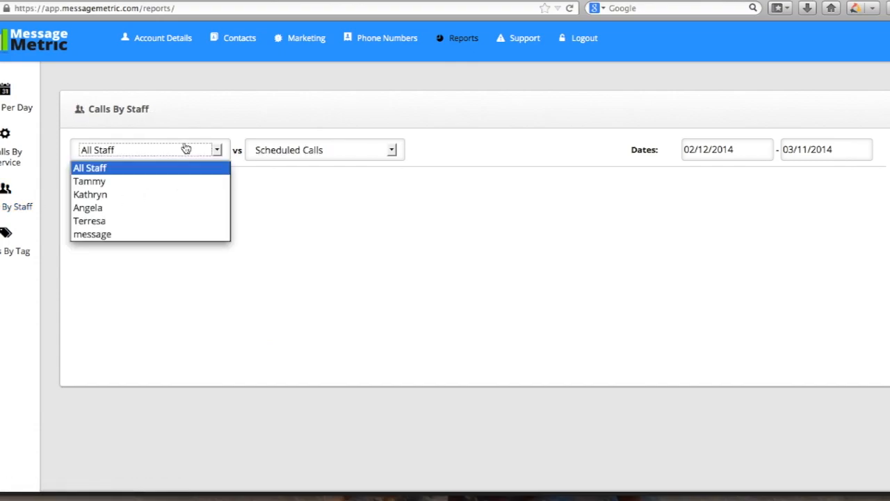
click(175, 169)
click(287, 153)
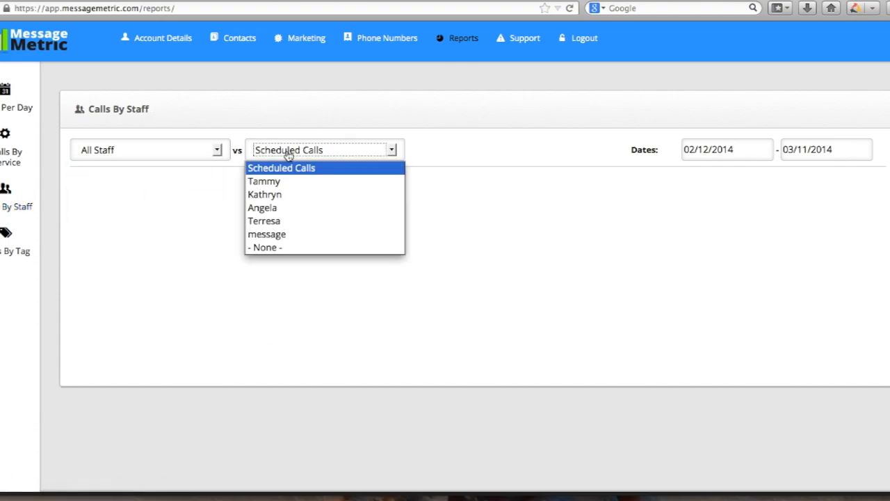
click(290, 182)
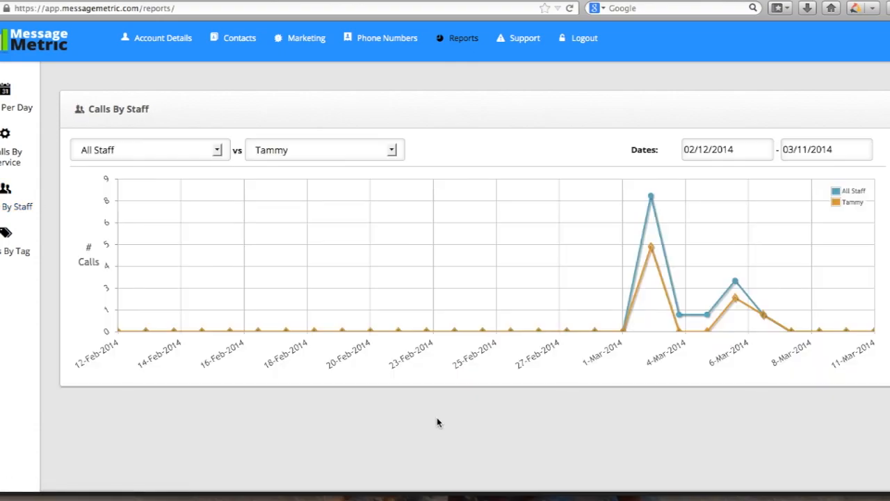
mouse_move(738, 286)
- View the Calls By Tag report and choose an individual tag in place of All Tags
click(12, 248)
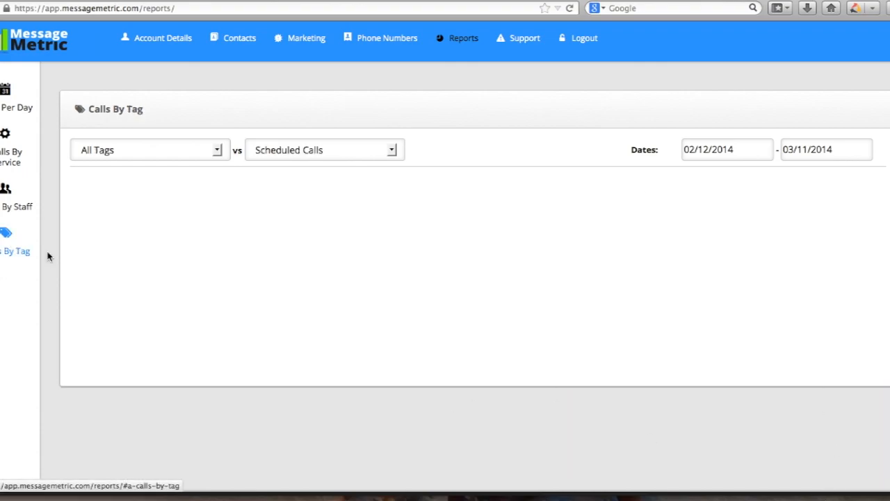
click(169, 147)
click(149, 197)
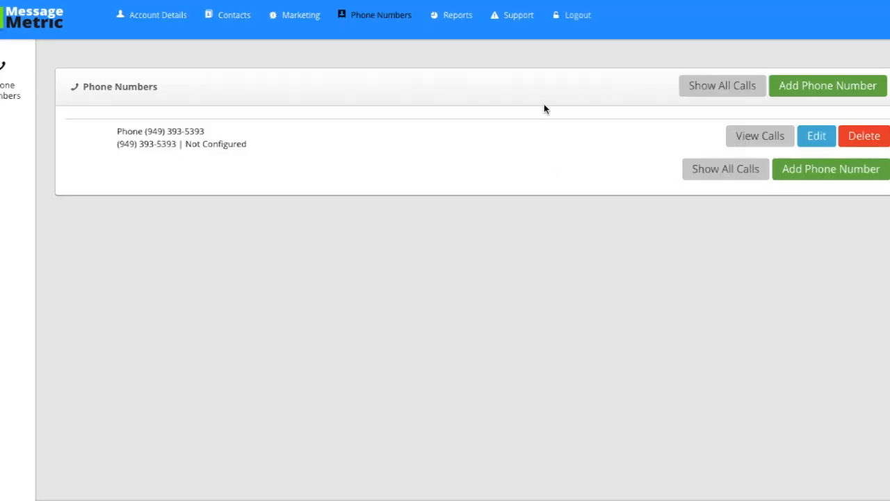
- Send a support request with the comment "Ask us a question", keeping the prefilled contact details
click(520, 16)
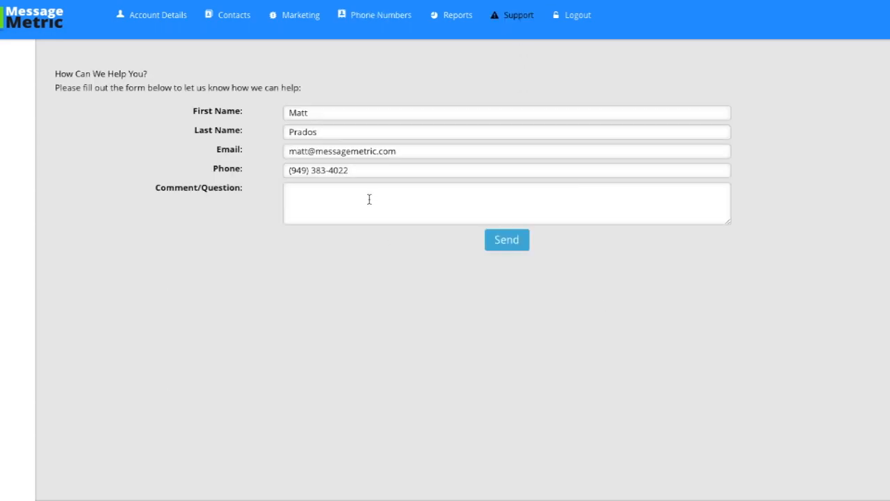
click(343, 194)
text(Ask us a question)
click(516, 245)
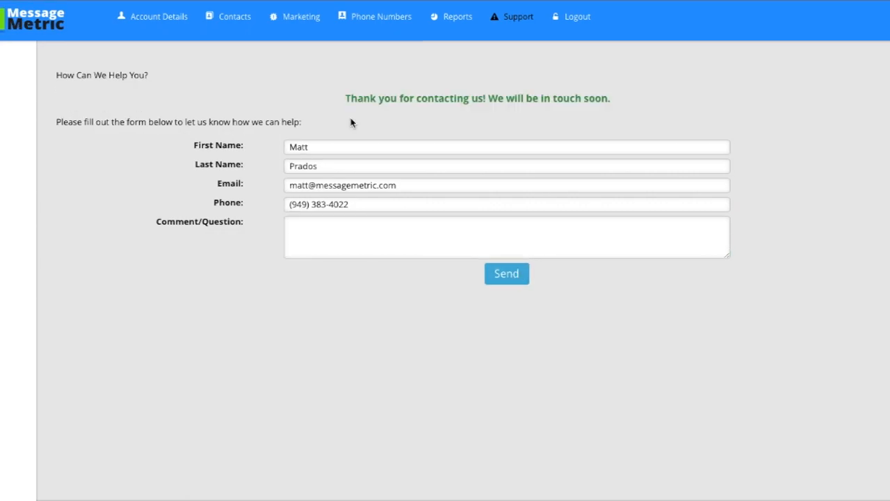